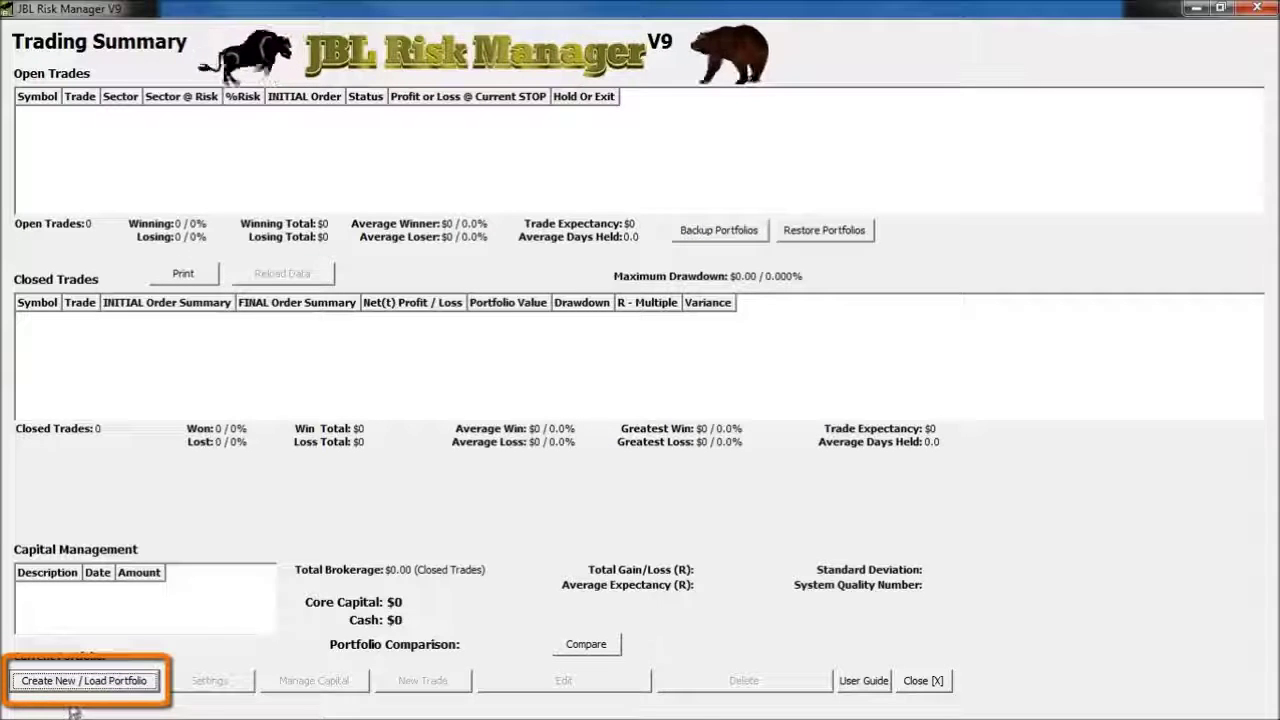
Create a new portfolio named "JBL Demo"
left_click(104, 686)
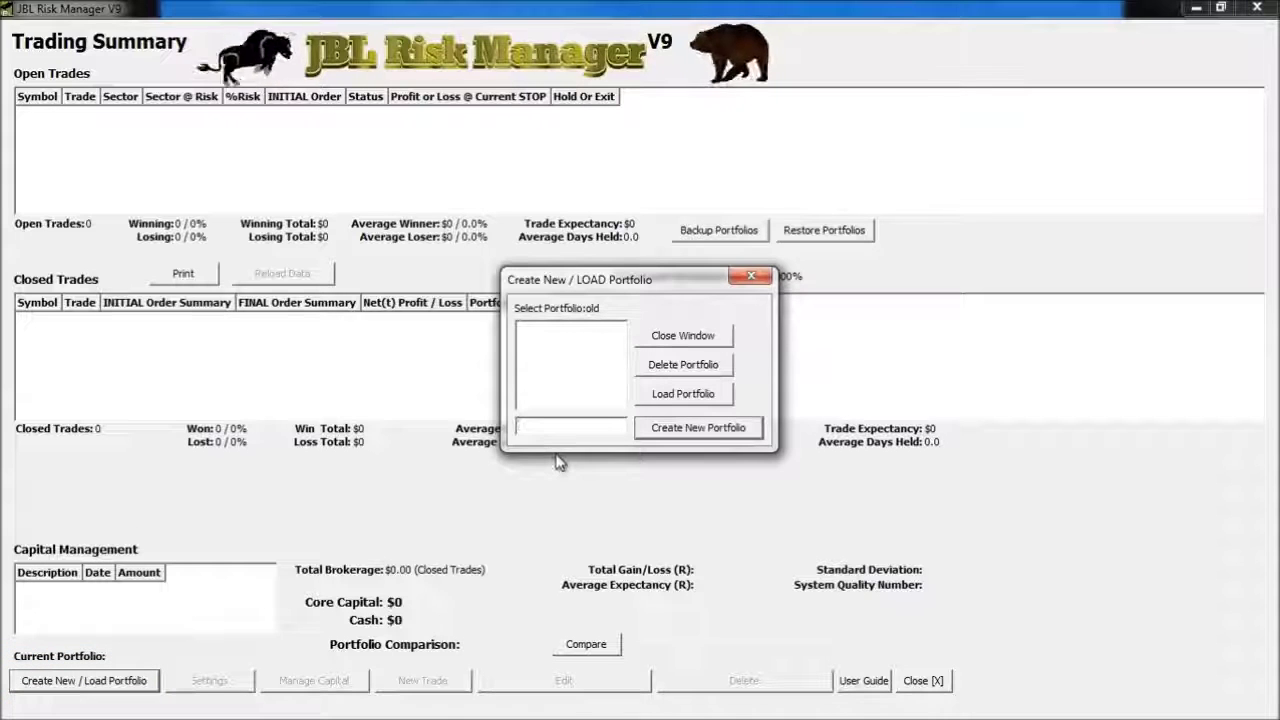
type("JBL Demo")
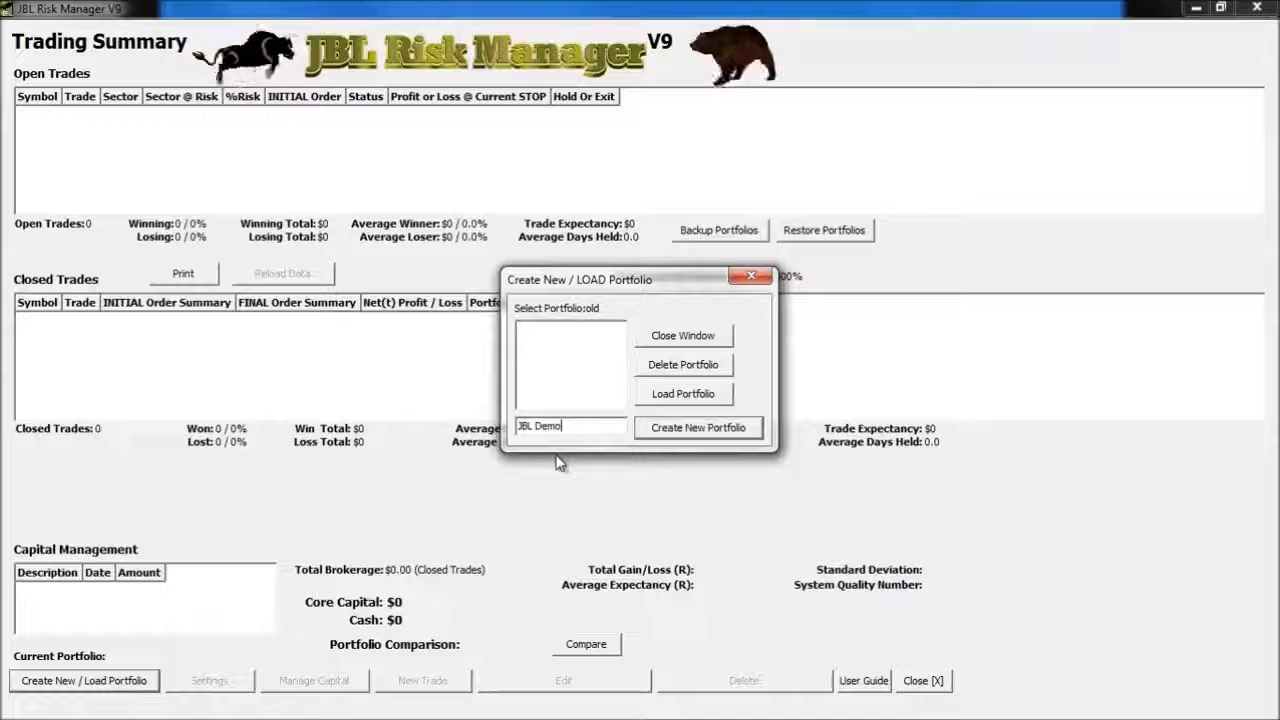
left_click(736, 427)
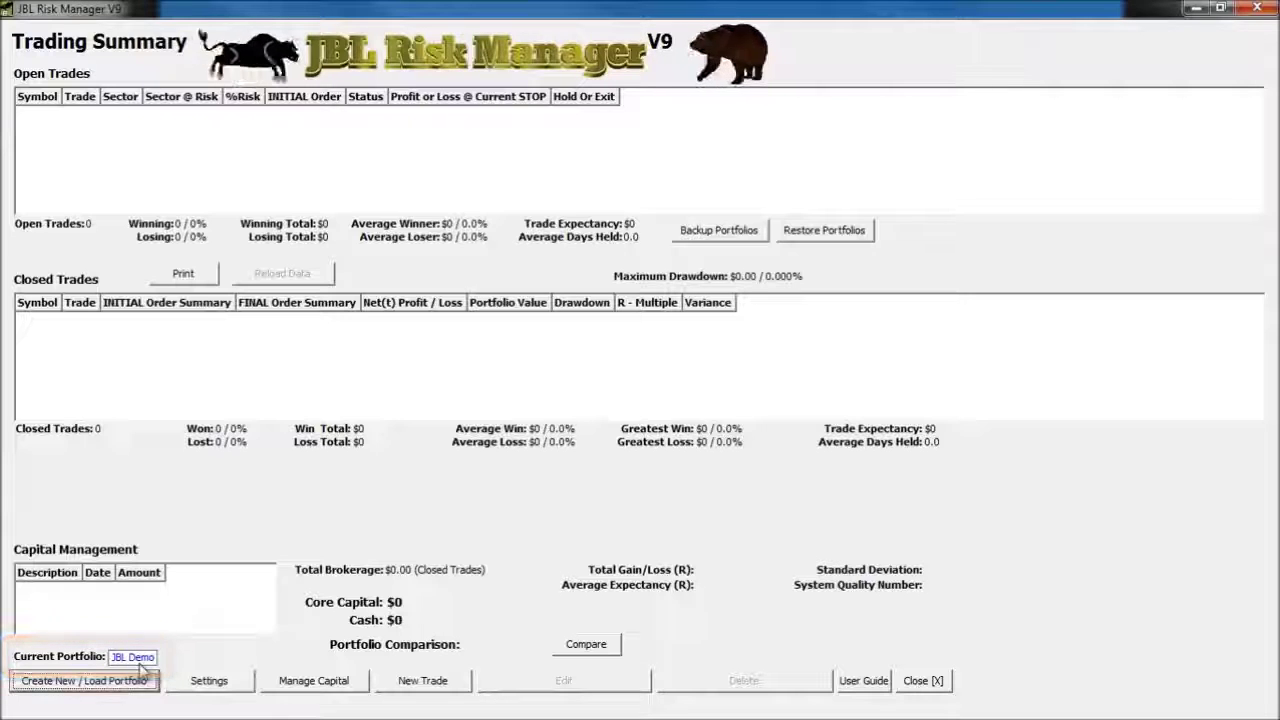
Set the default exchange in the portfolio settings to USA (NYSE)
left_click(210, 681)
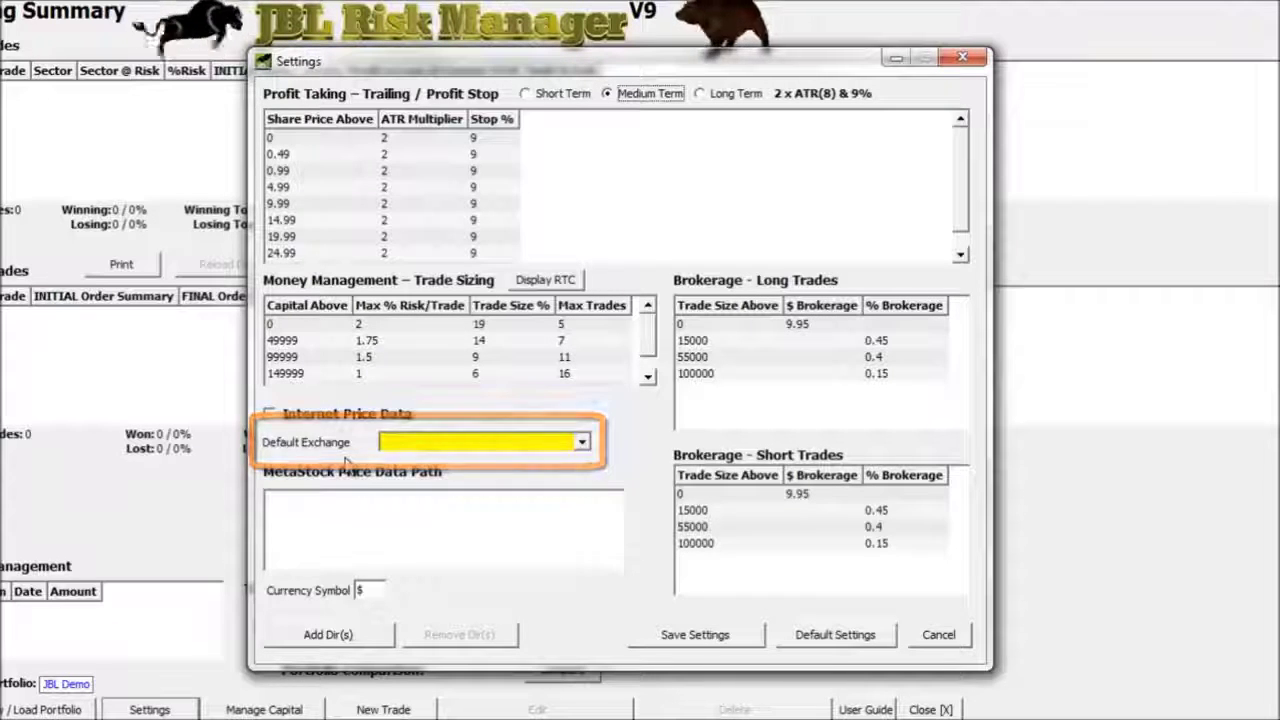
left_click(588, 450)
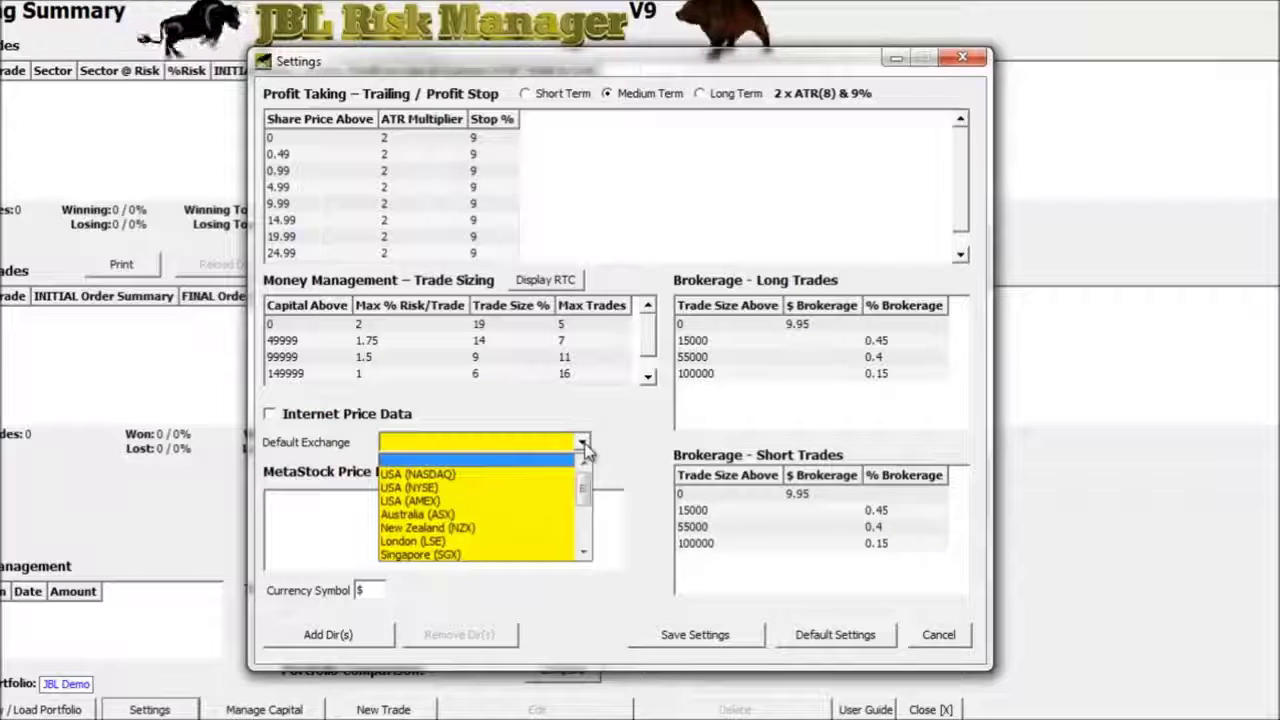
mouse_move(593, 498)
left_mouse_down()
mouse_move(594, 527)
mouse_move(589, 484)
left_mouse_up()
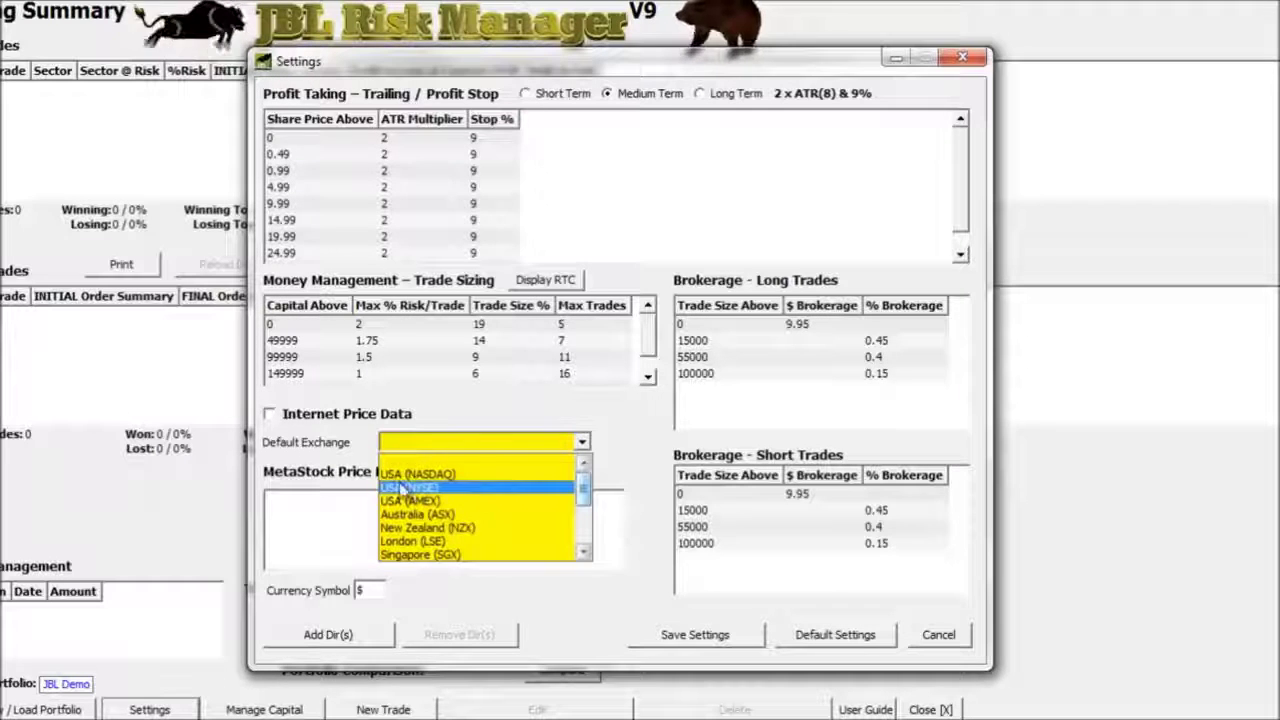
left_click(448, 489)
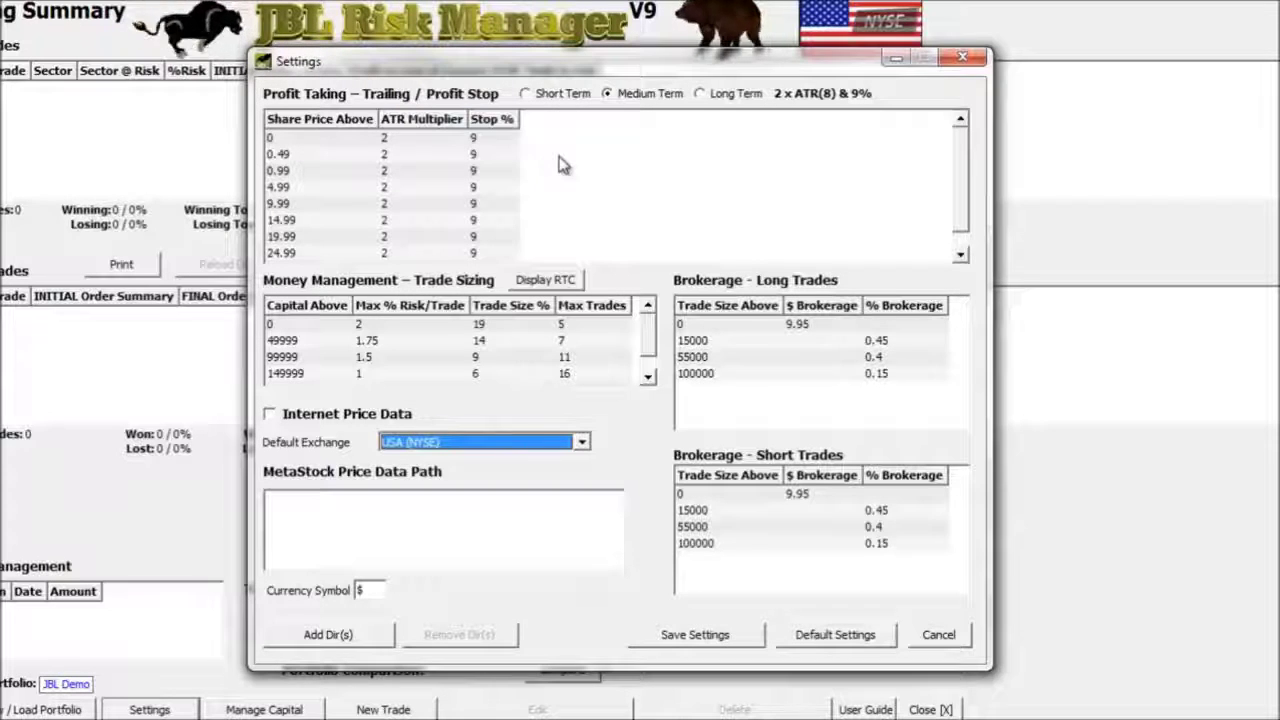
Compare the Short, Medium and Long Term profit-stop presets, return to Medium Term, and open an ATR Multiplier and a Stop % value
key("Tab")
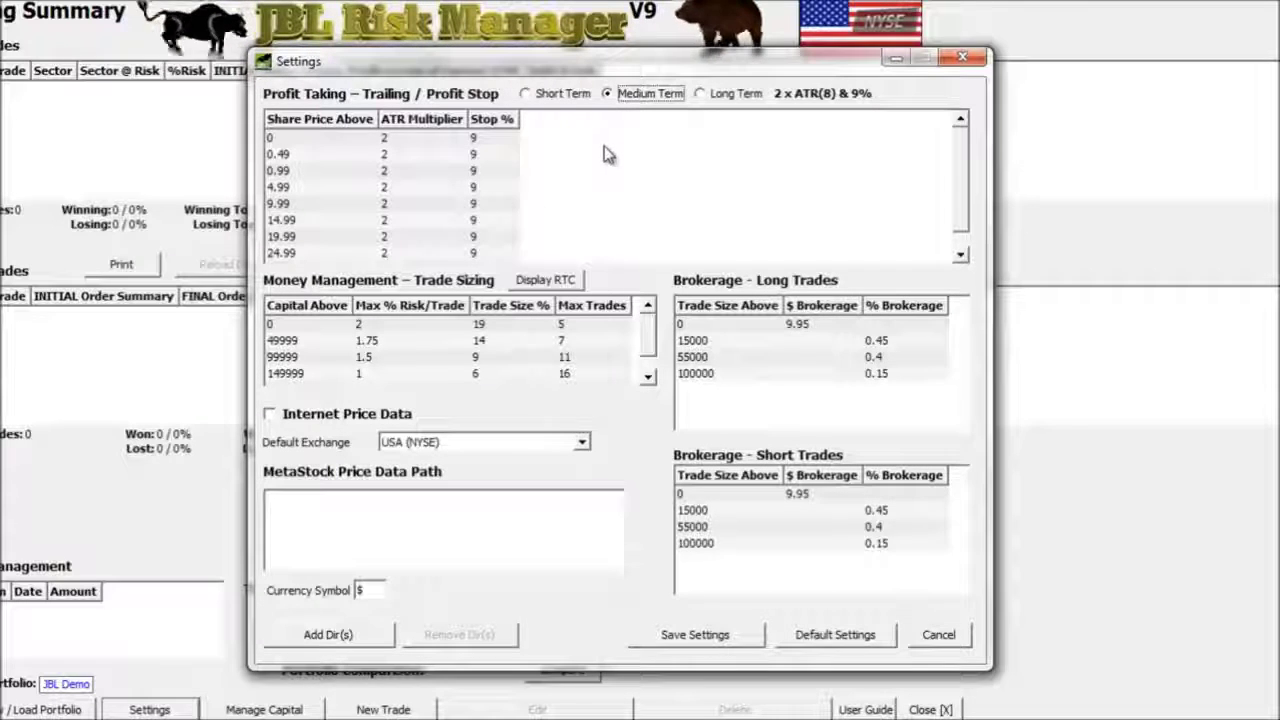
left_click(558, 94)
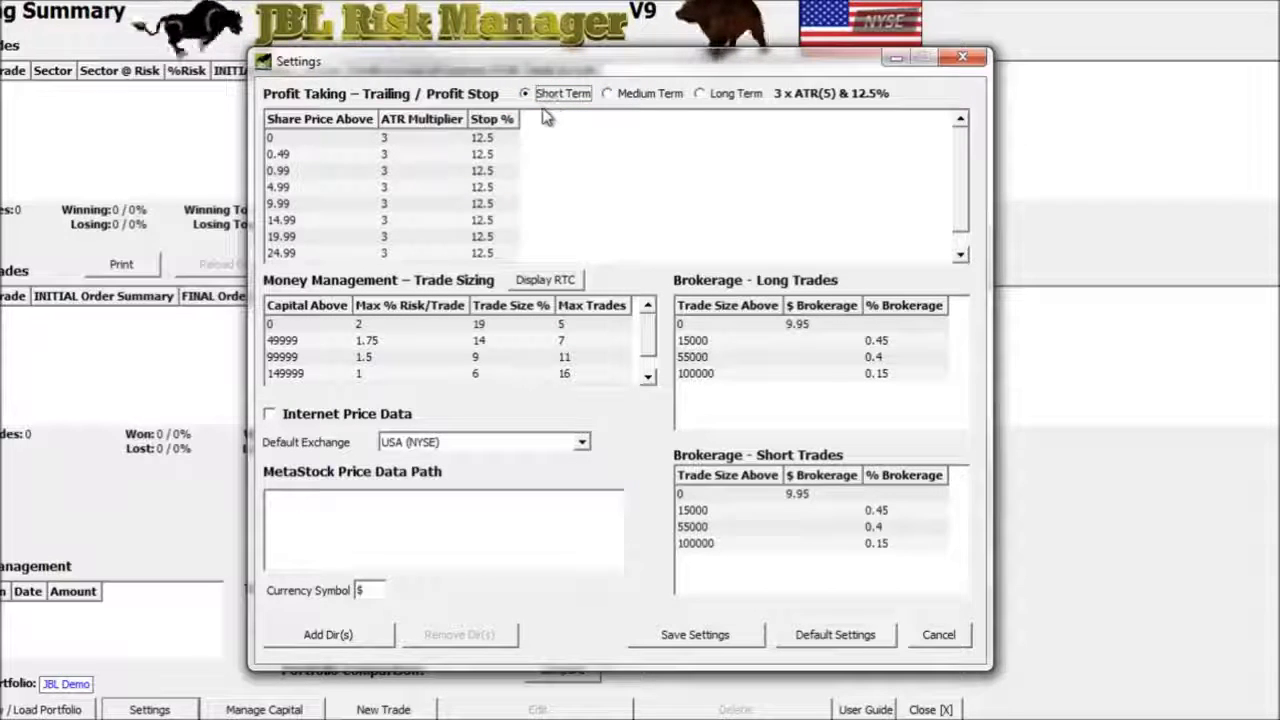
left_click(636, 97)
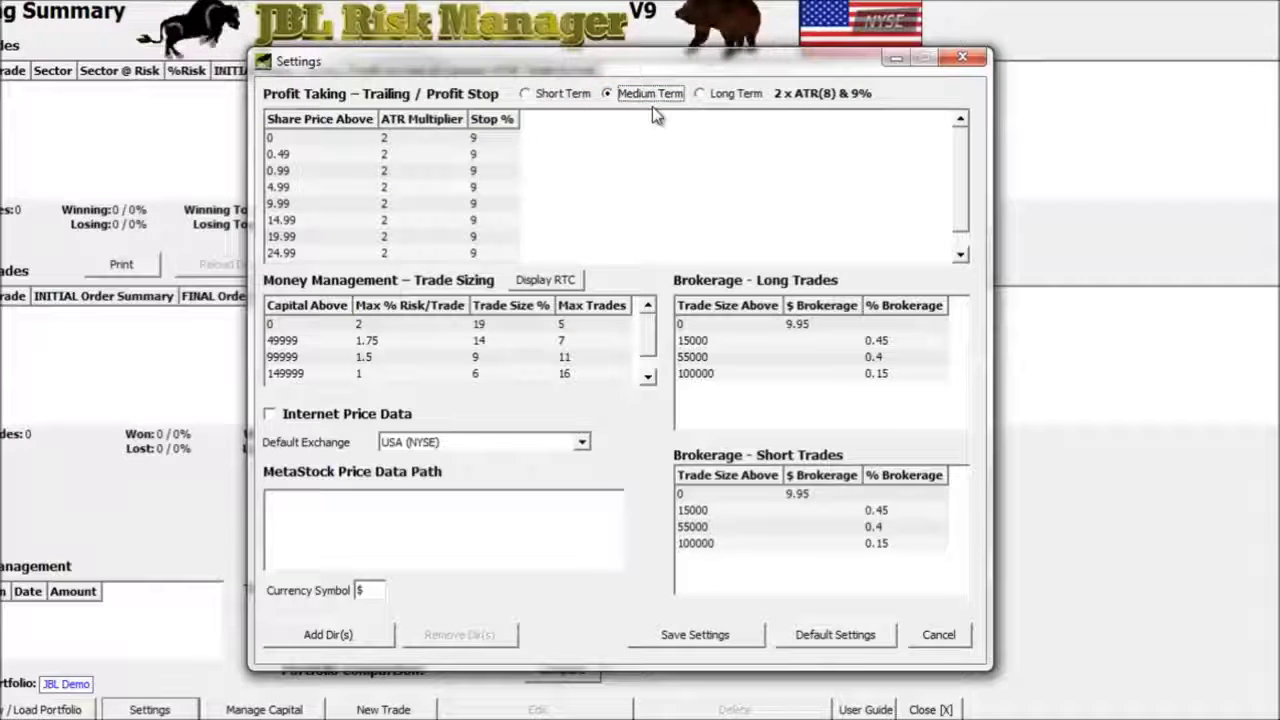
left_click(729, 95)
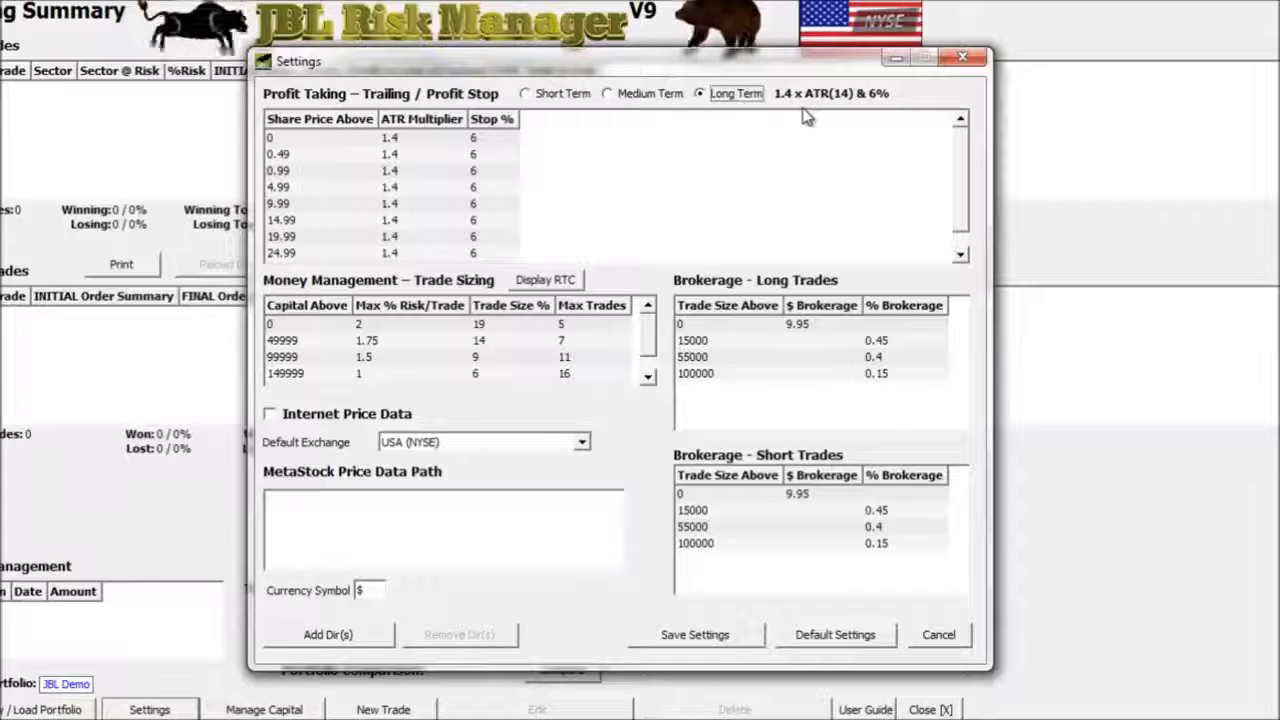
left_click(634, 99)
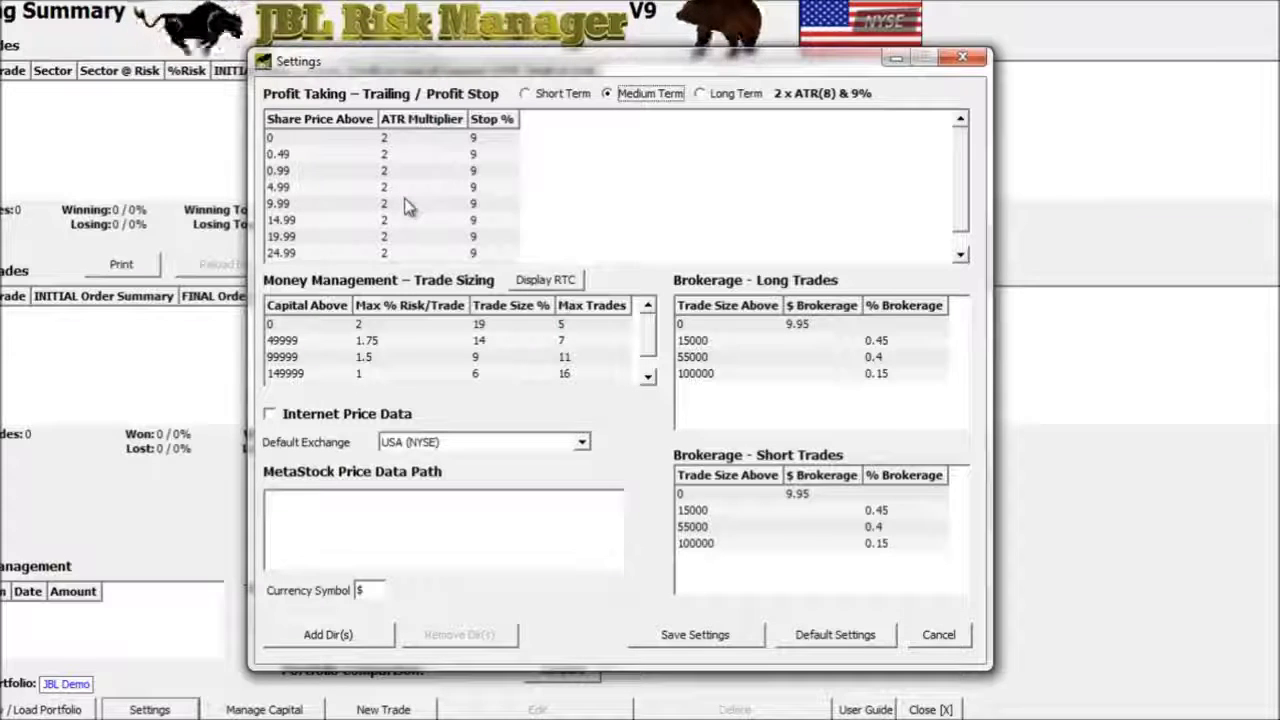
double_click(395, 170)
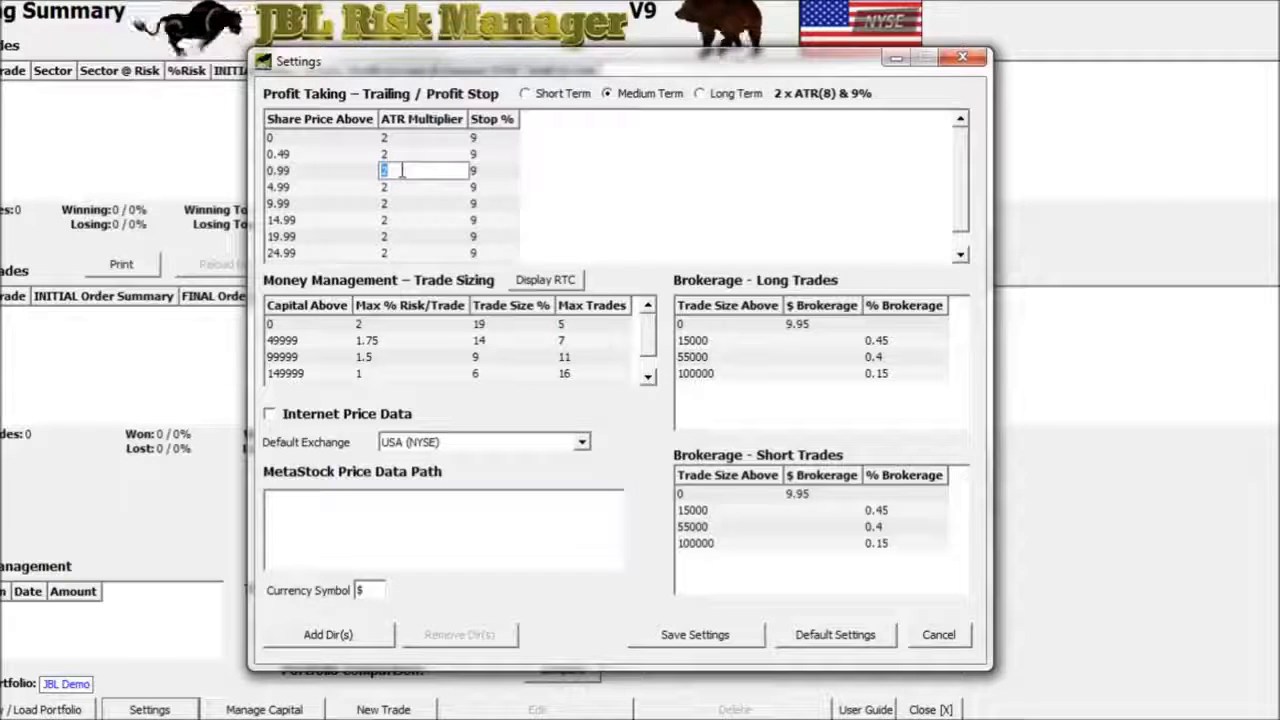
double_click(494, 188)
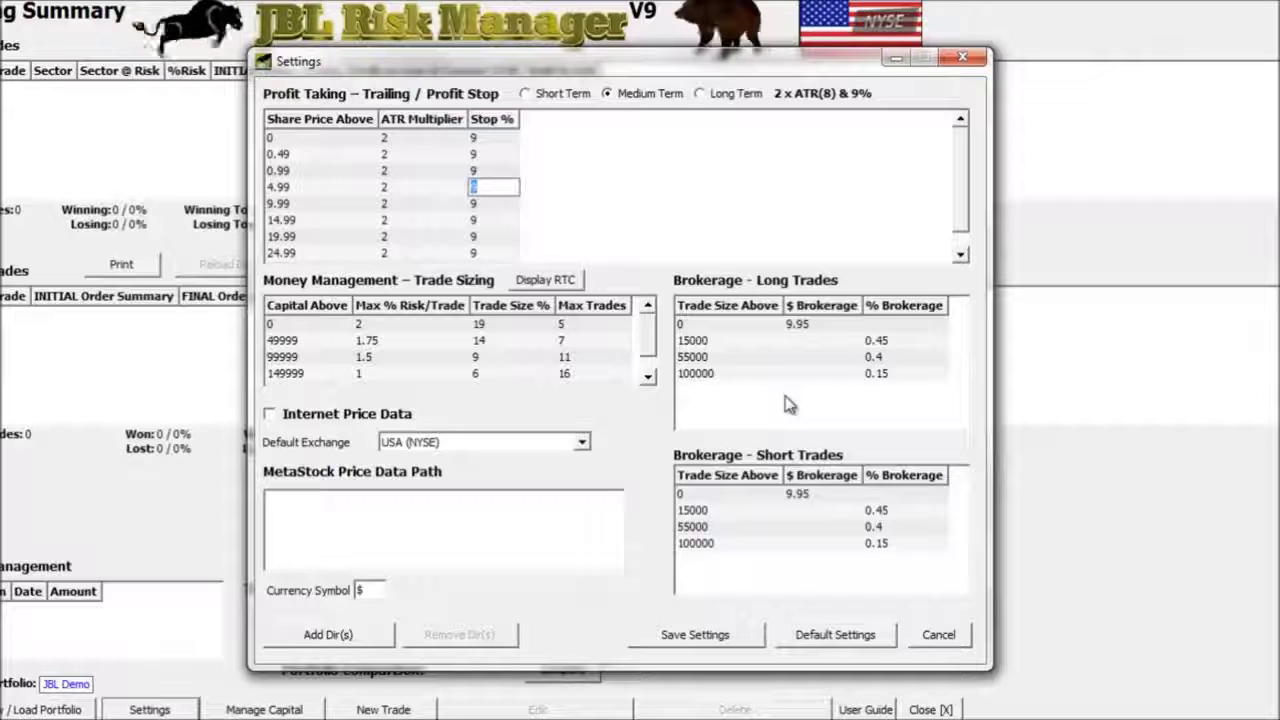
Set the $ Brokerage for trade sizes above 0 to 10 for both long and short trades
left_click(824, 325)
left_click(824, 325)
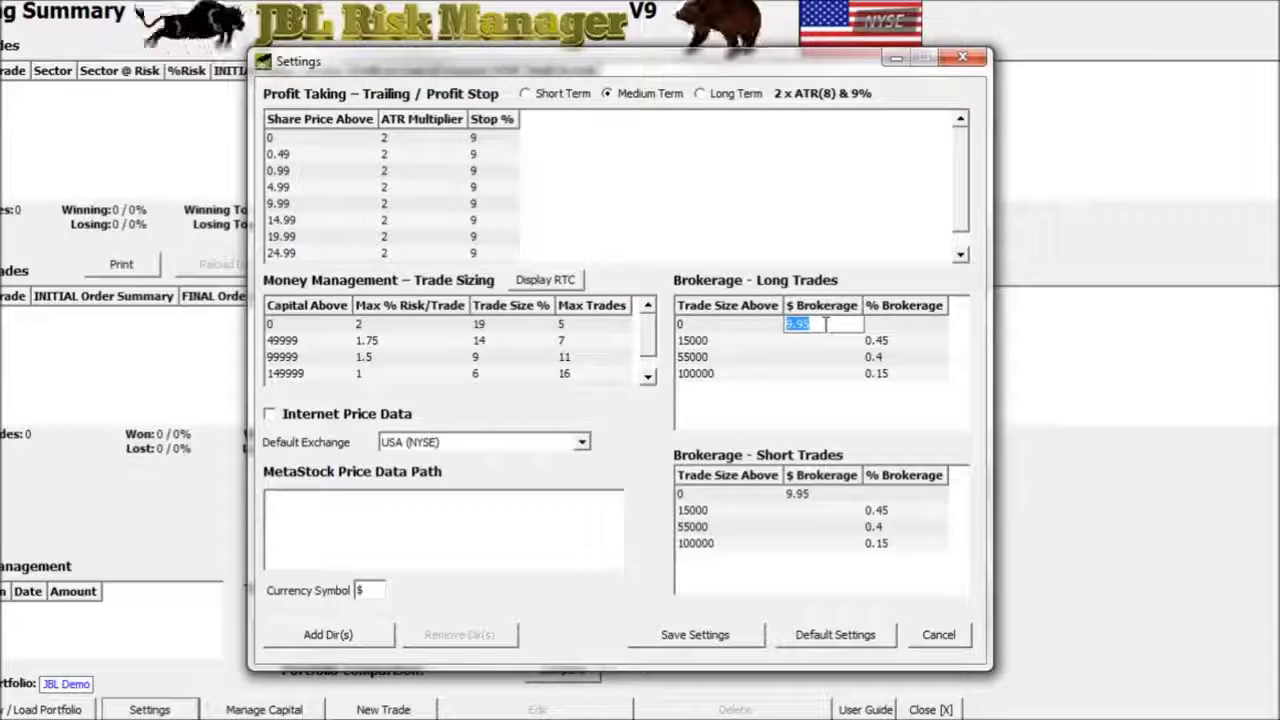
type("10")
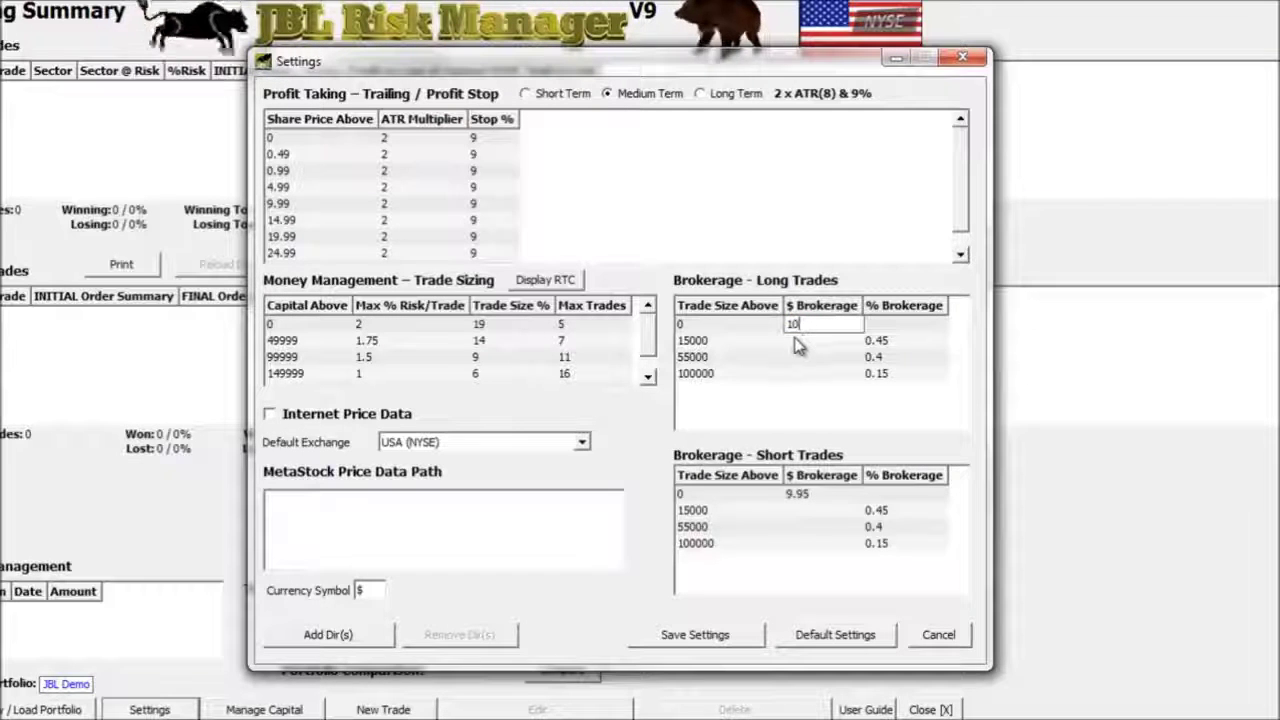
left_click(820, 494)
type("10")
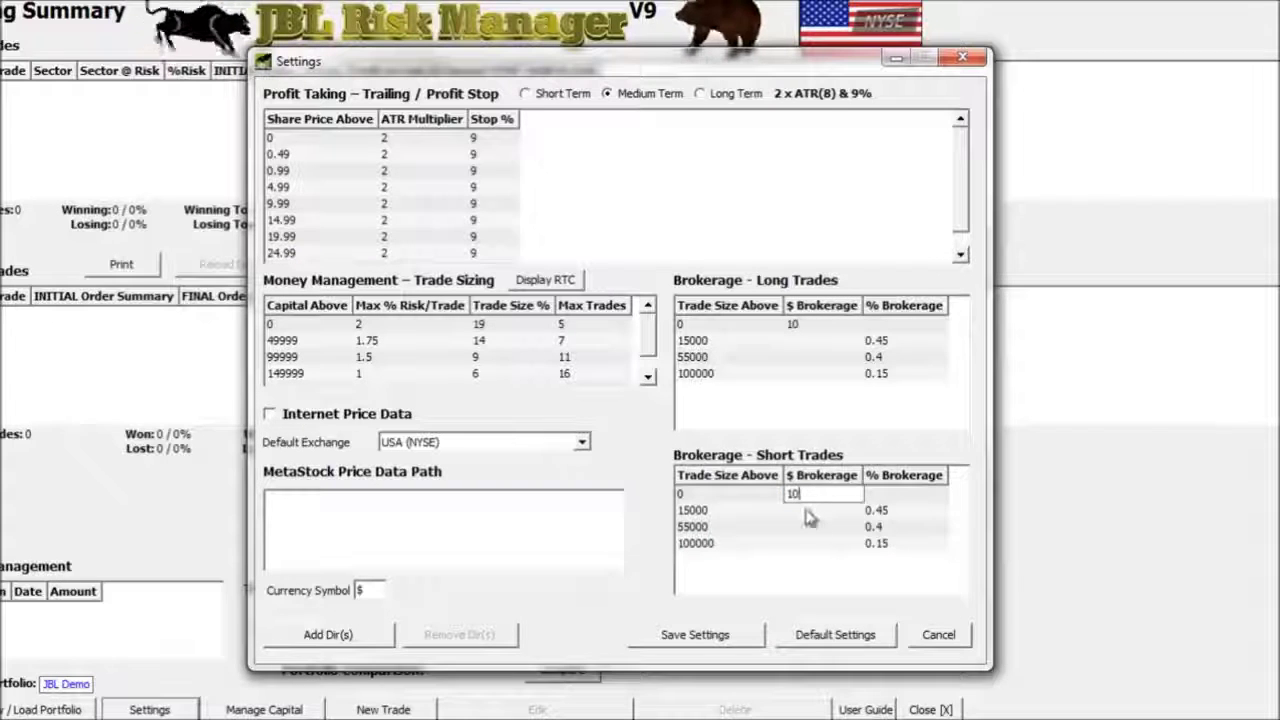
left_click(808, 512)
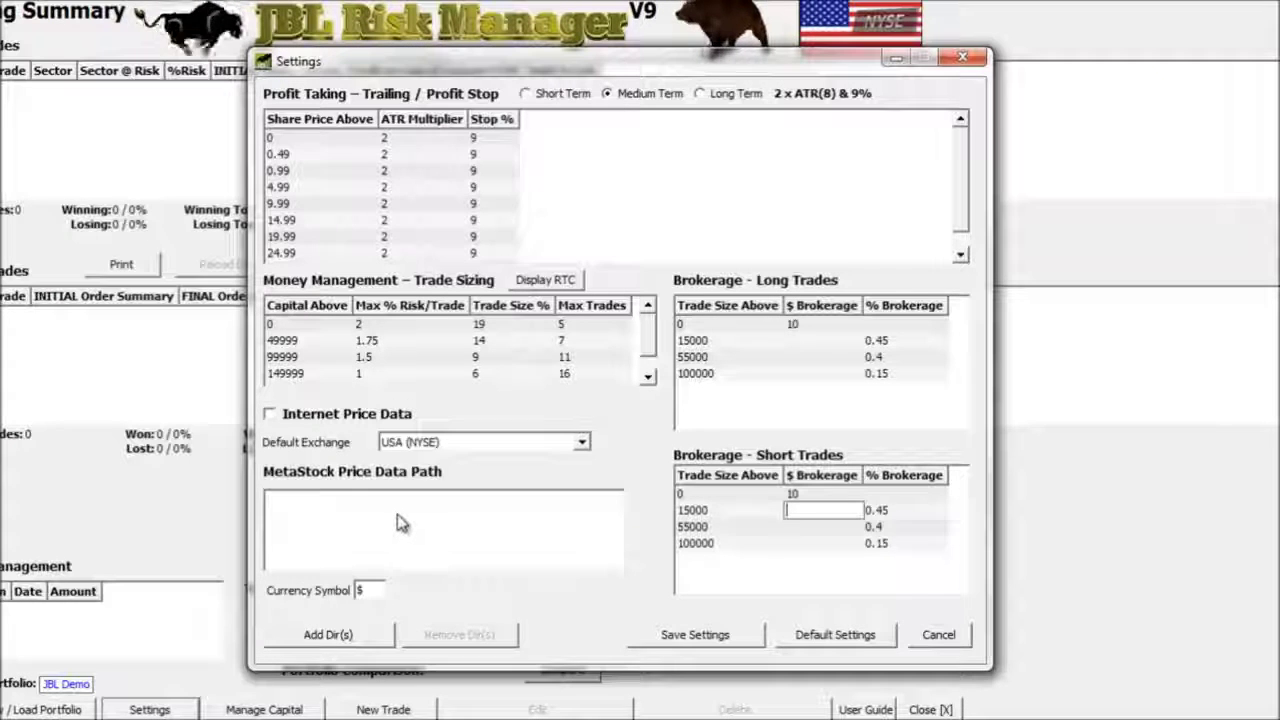
Enable Internet Price Data instead of adding a MetaStock directory, accept the disclaimer, and save the settings
left_click(366, 643)
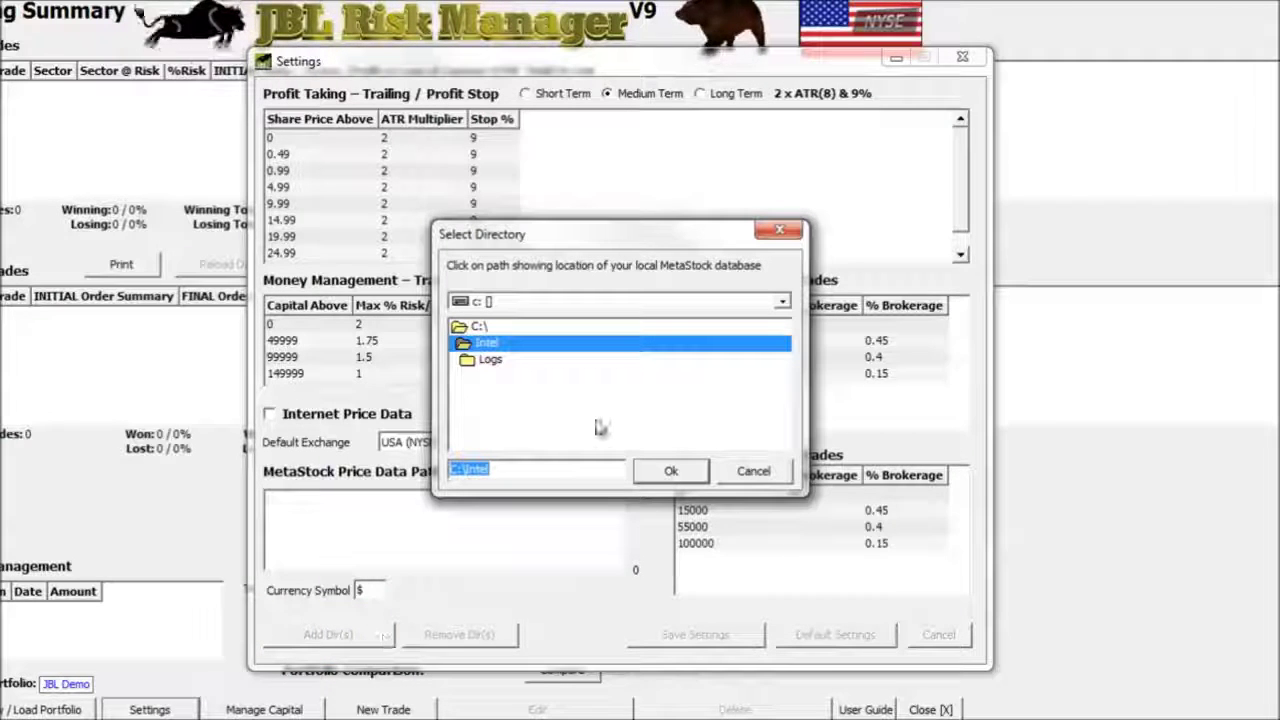
left_click(753, 470)
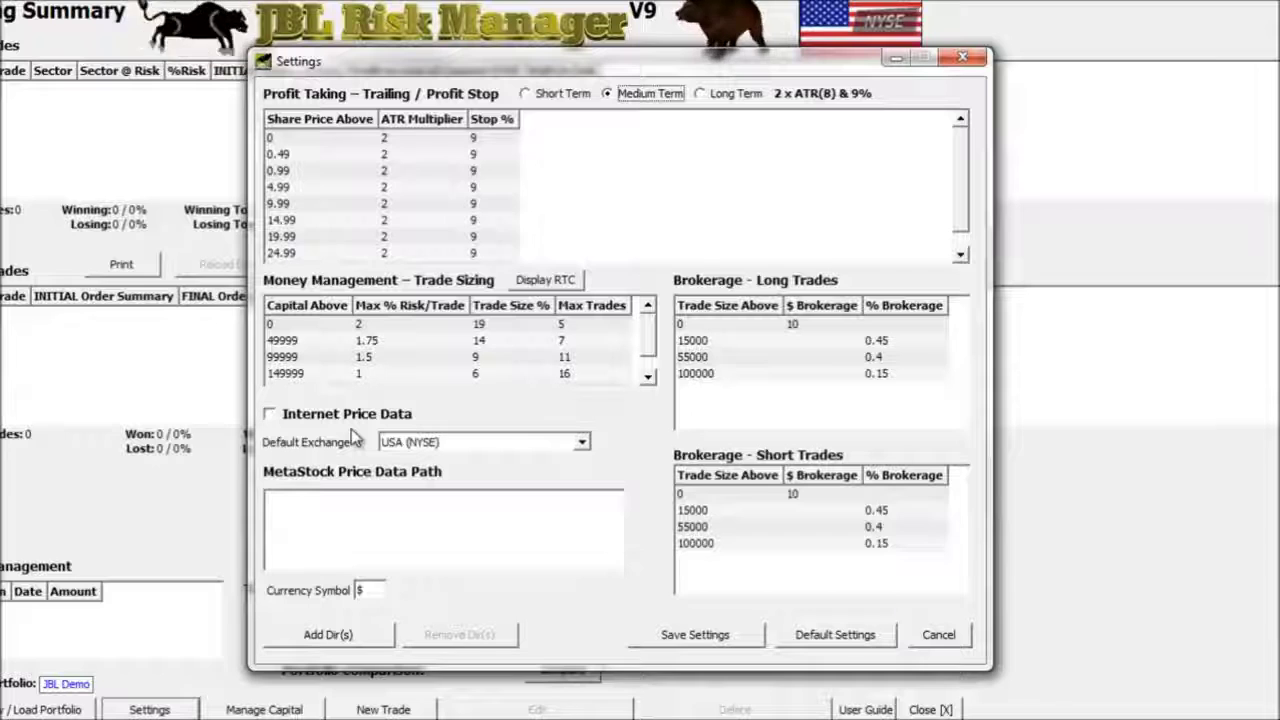
left_click(270, 415)
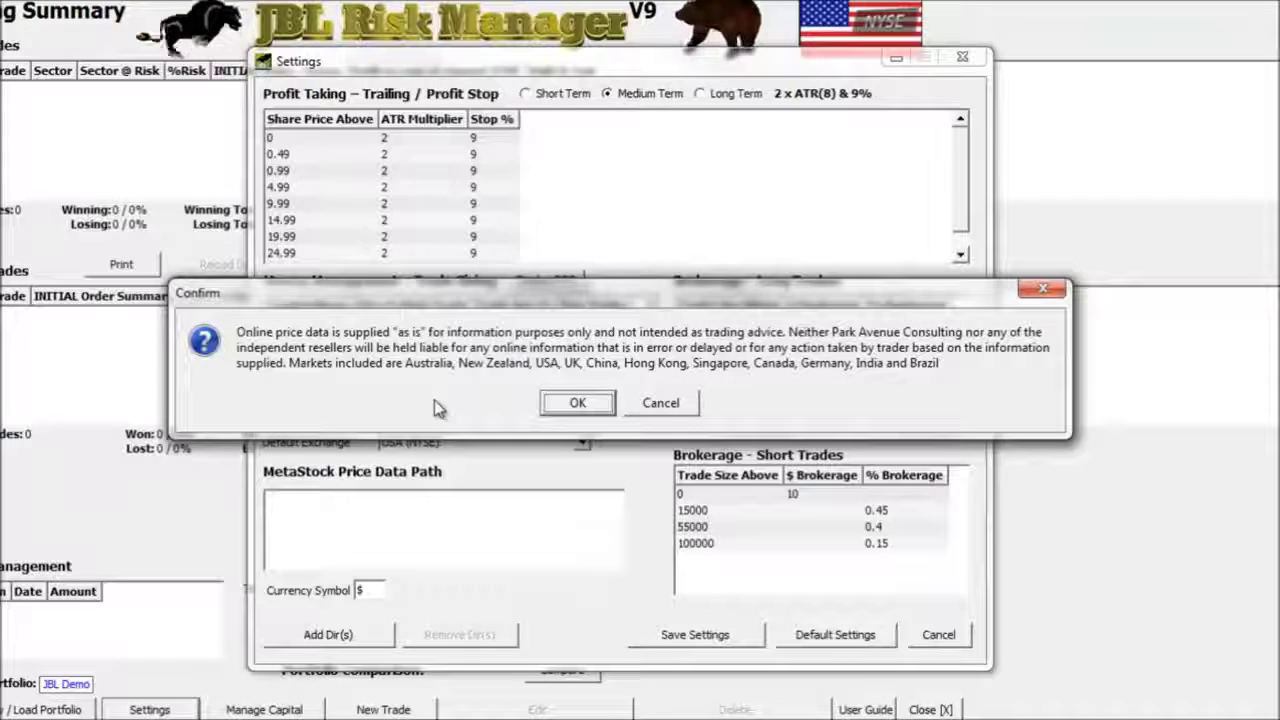
left_click(572, 403)
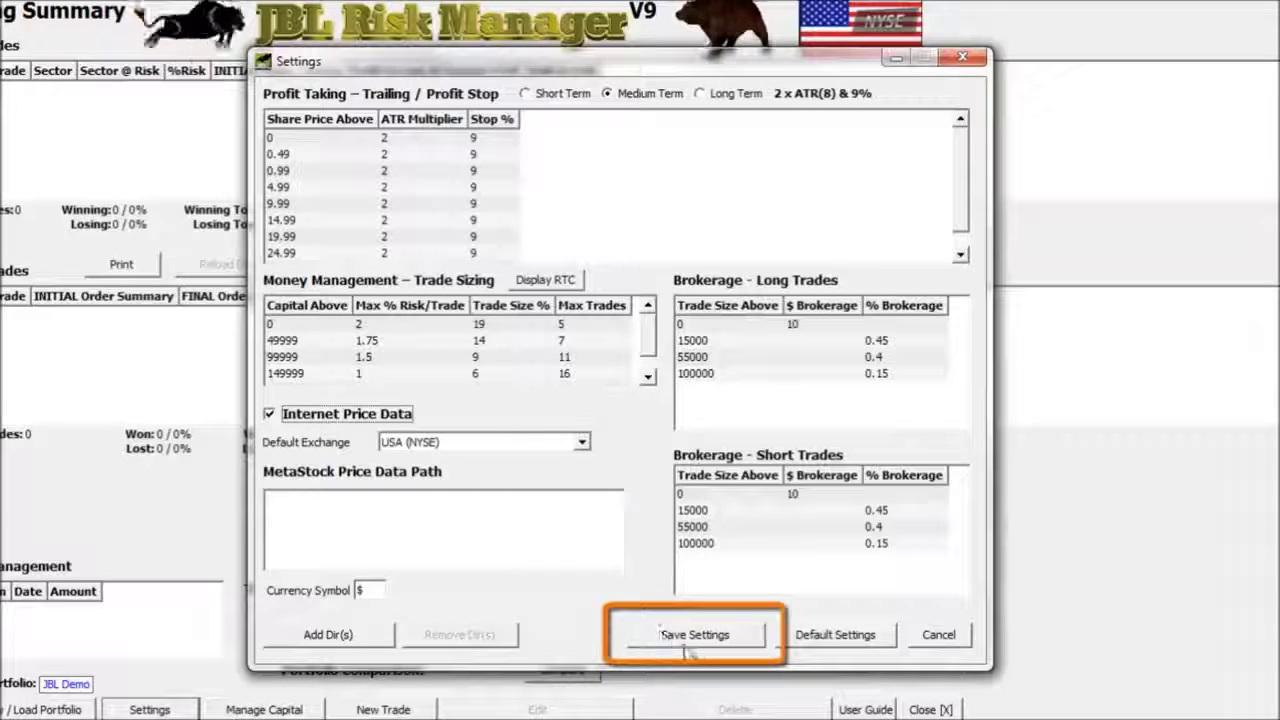
left_click(740, 645)
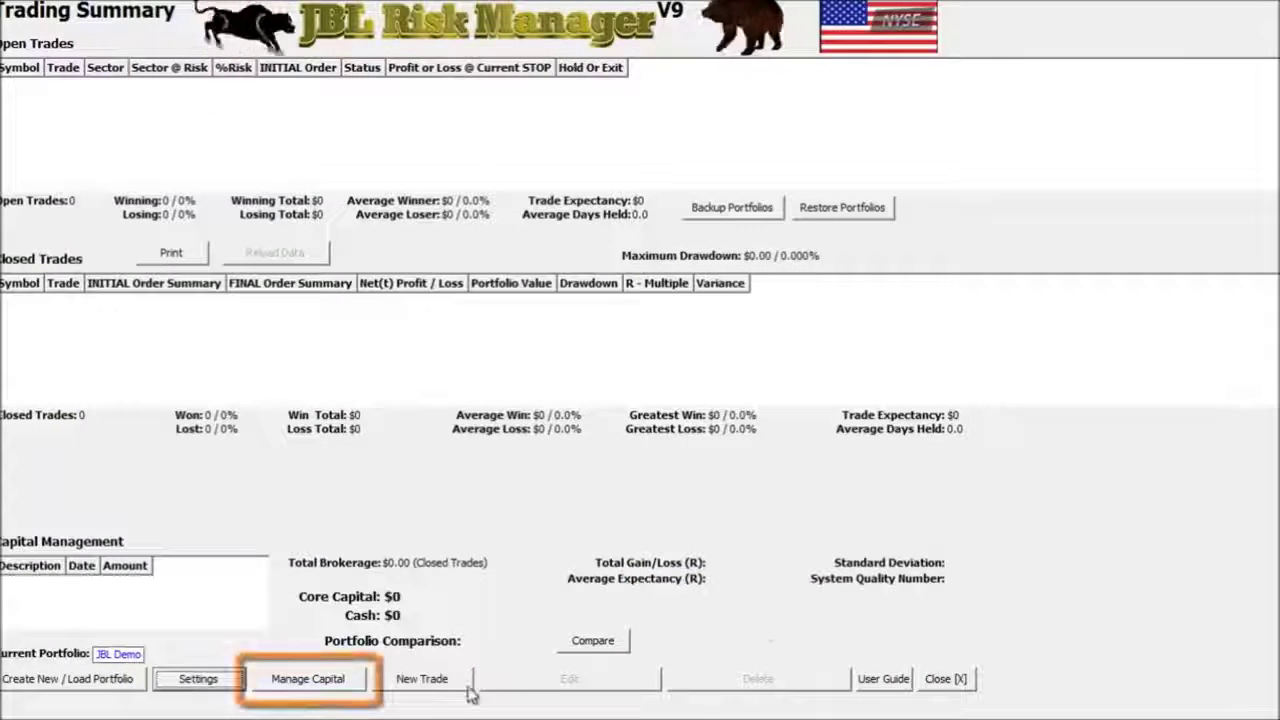
Deposit 20000 into the portfolio as Starting Capital, dated 5/16/2014
left_click(310, 680)
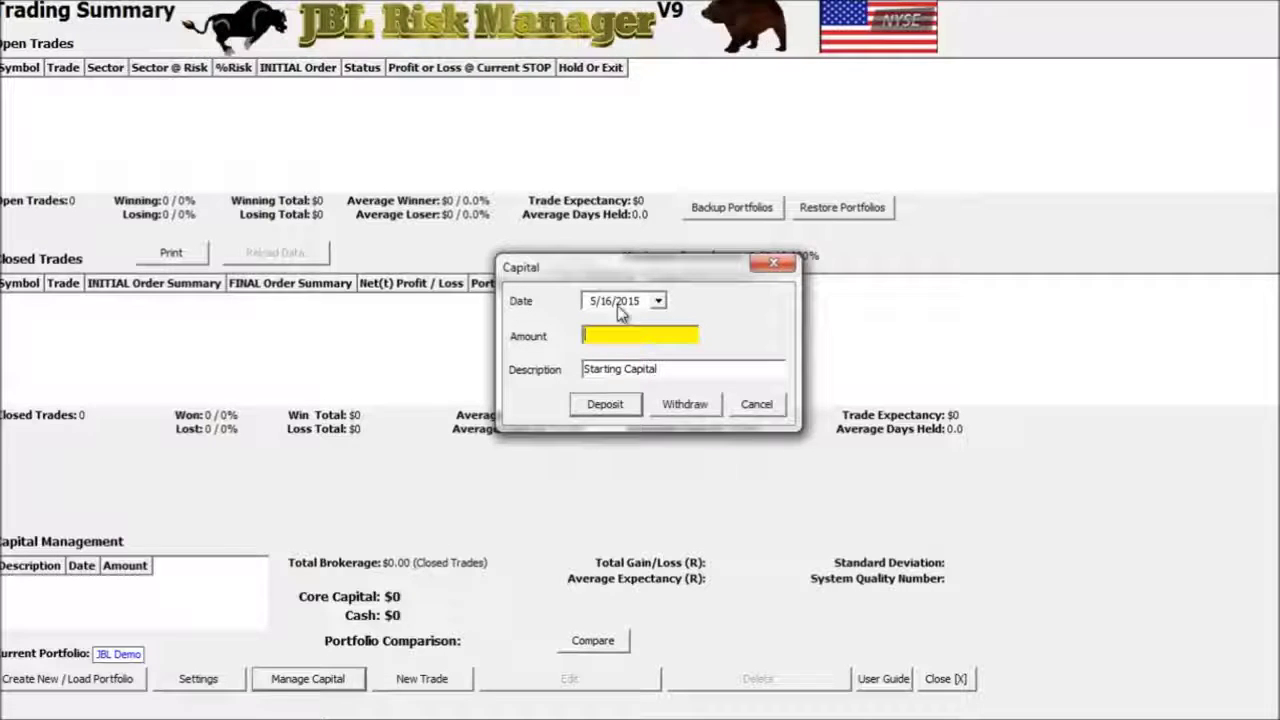
type("201")
left_click(612, 336)
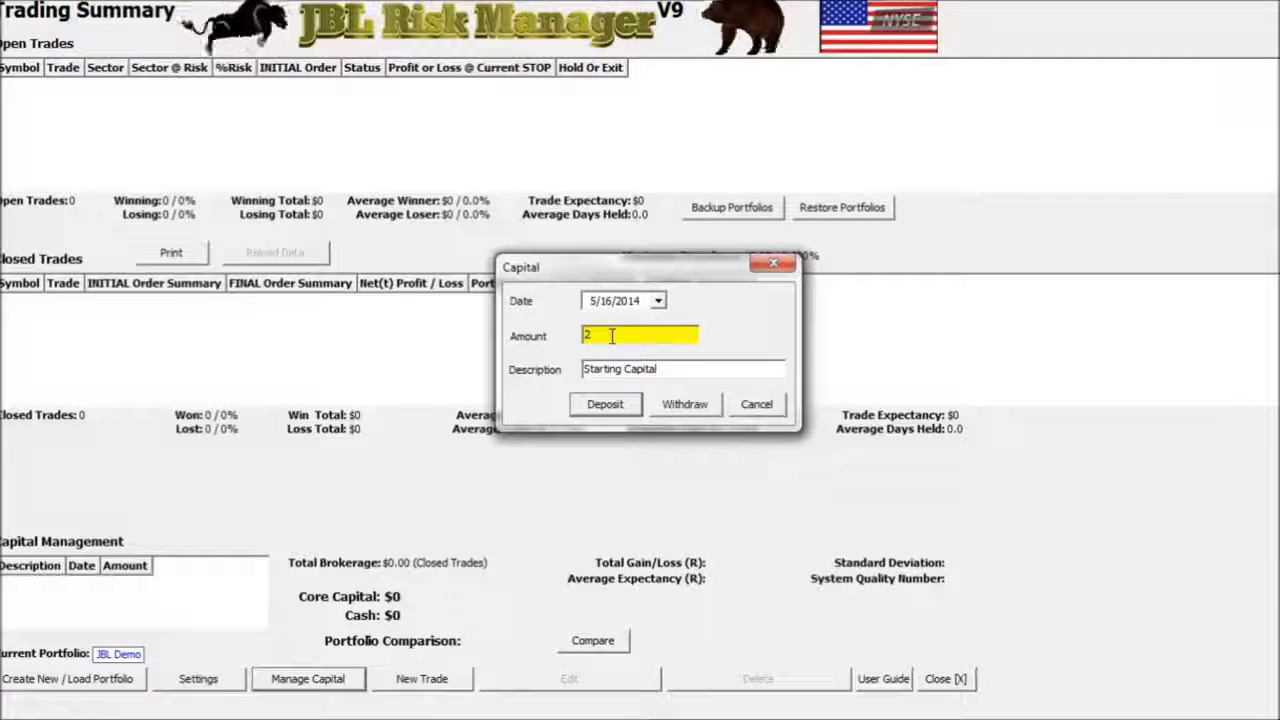
type("000")
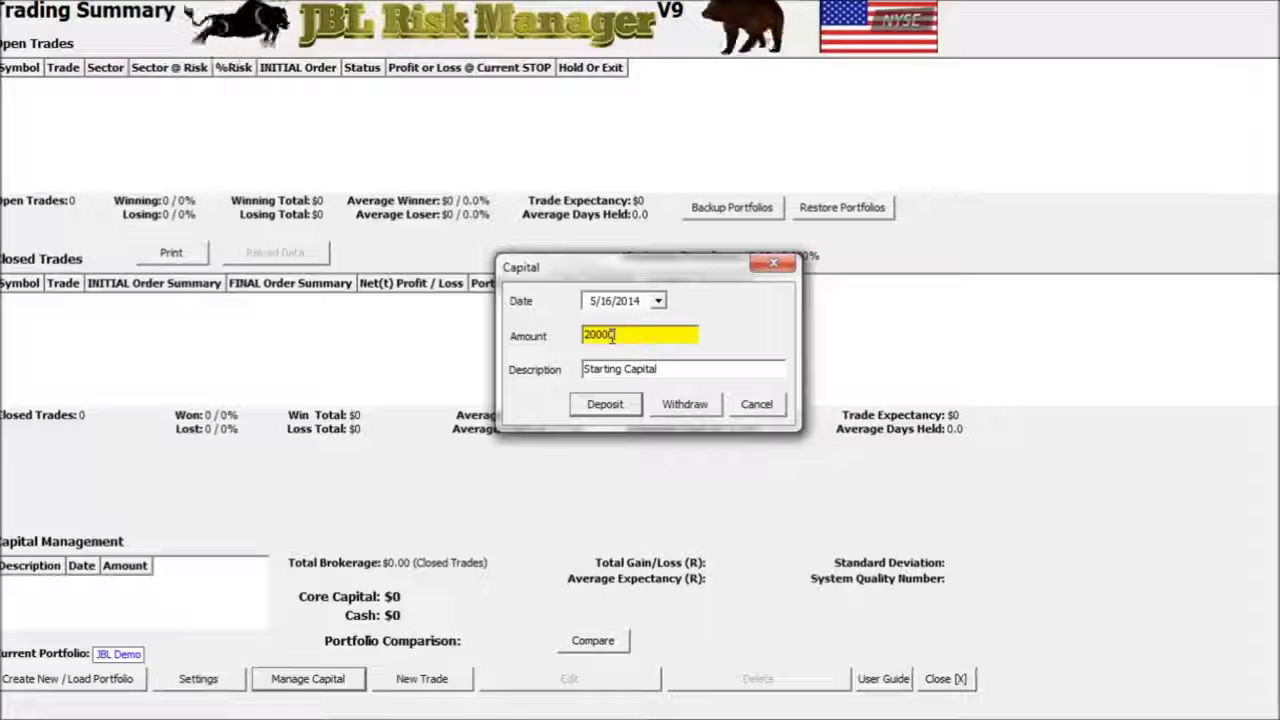
type("0")
left_click(605, 404)
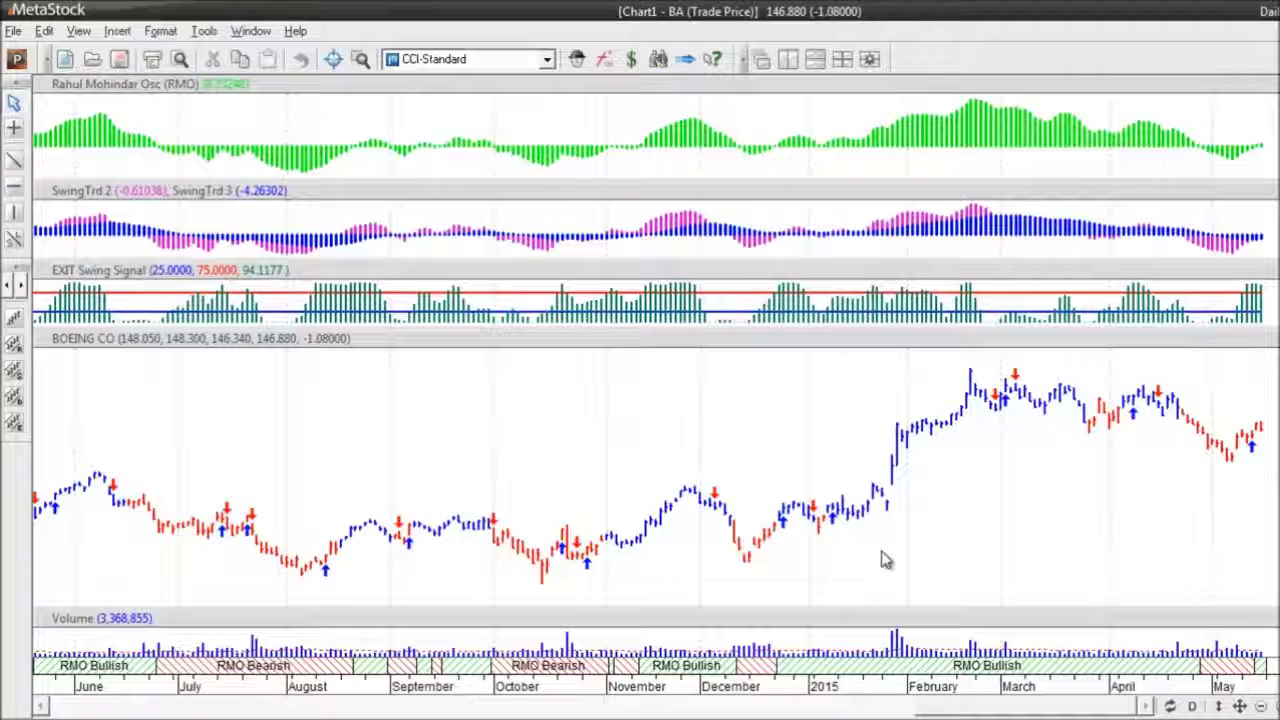
Switch to MetaStock, enlarge the Boeing chart around early 2015, and inspect the price data of the January buy-signal bar
left_click(362, 61)
left_click_drag(1080, 385, 1086, 371)
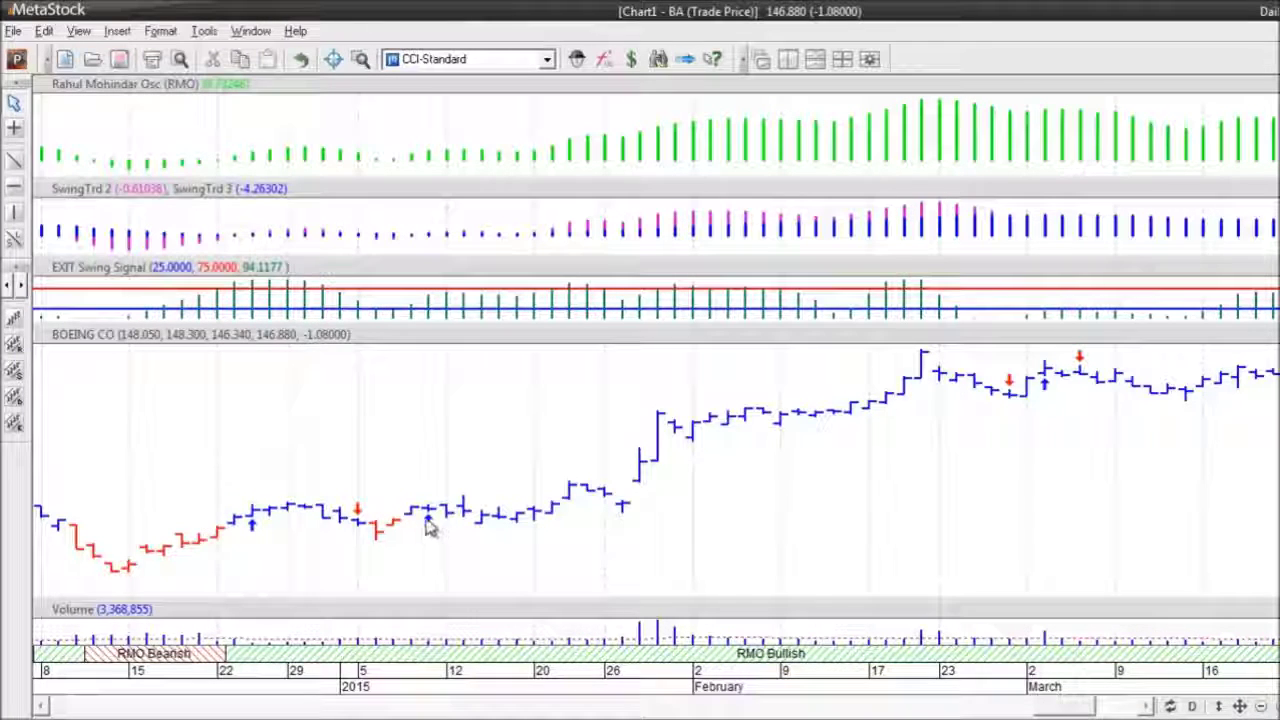
mouse_move(434, 522)
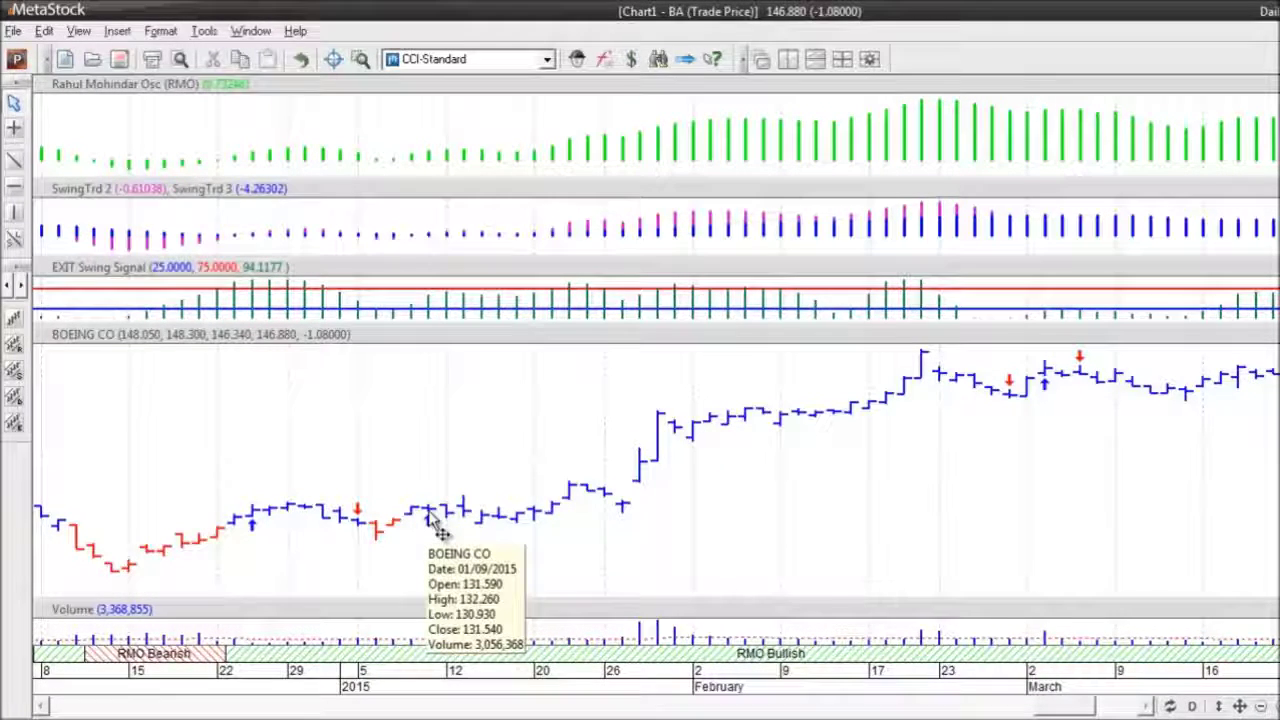
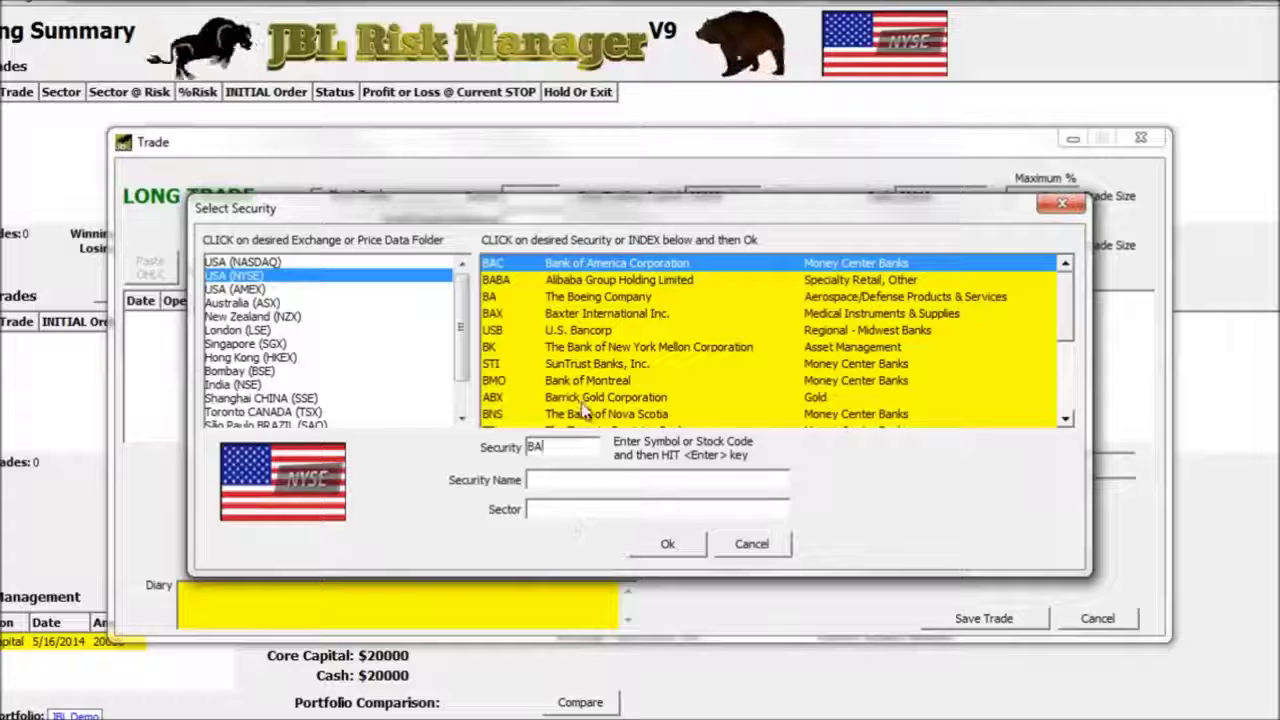
Choose The Boeing Company (BA) on USA (NYSE) as the security for the new long trade
left_click(575, 300)
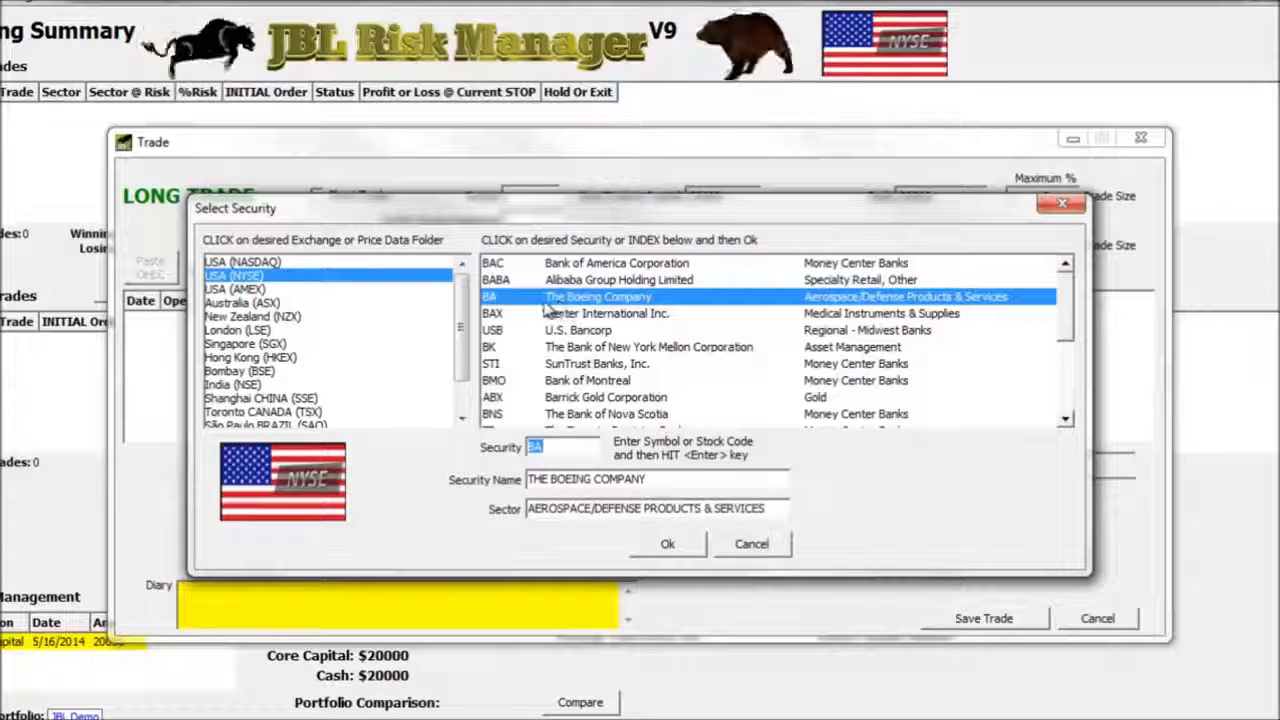
left_click(669, 545)
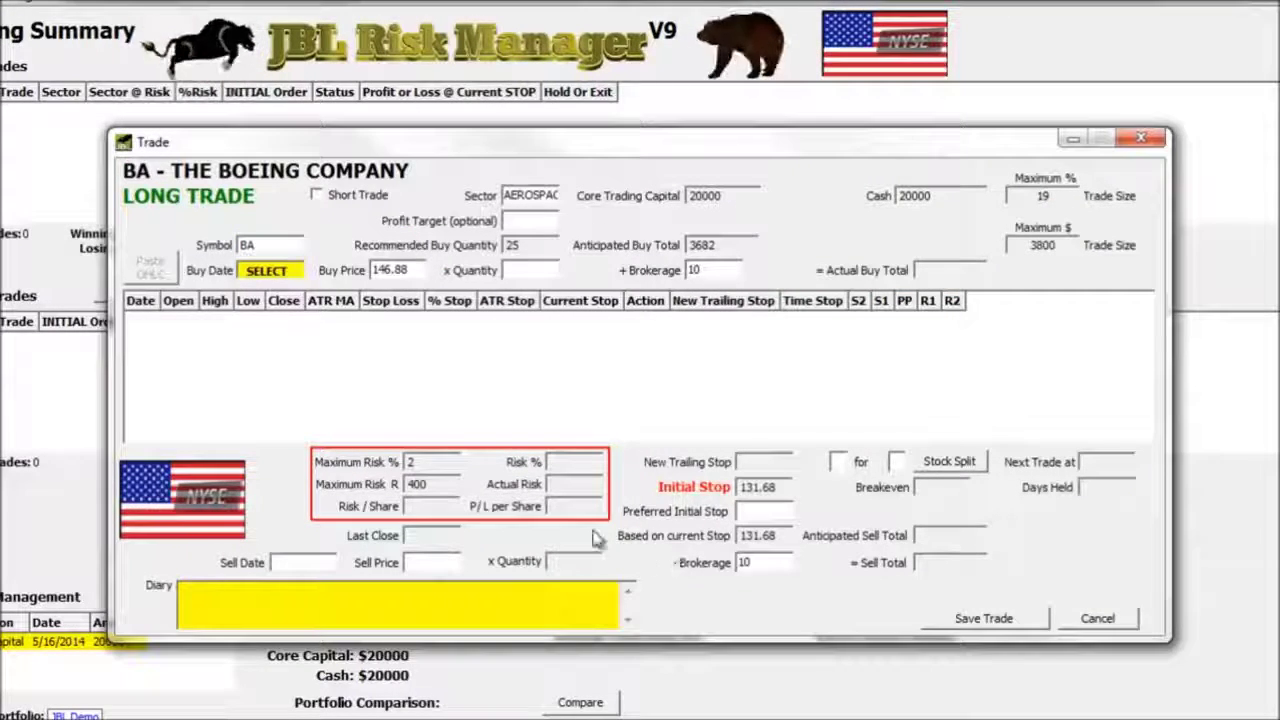
Set the Boeing trade's buy date to 1/12/2015
left_click(266, 271)
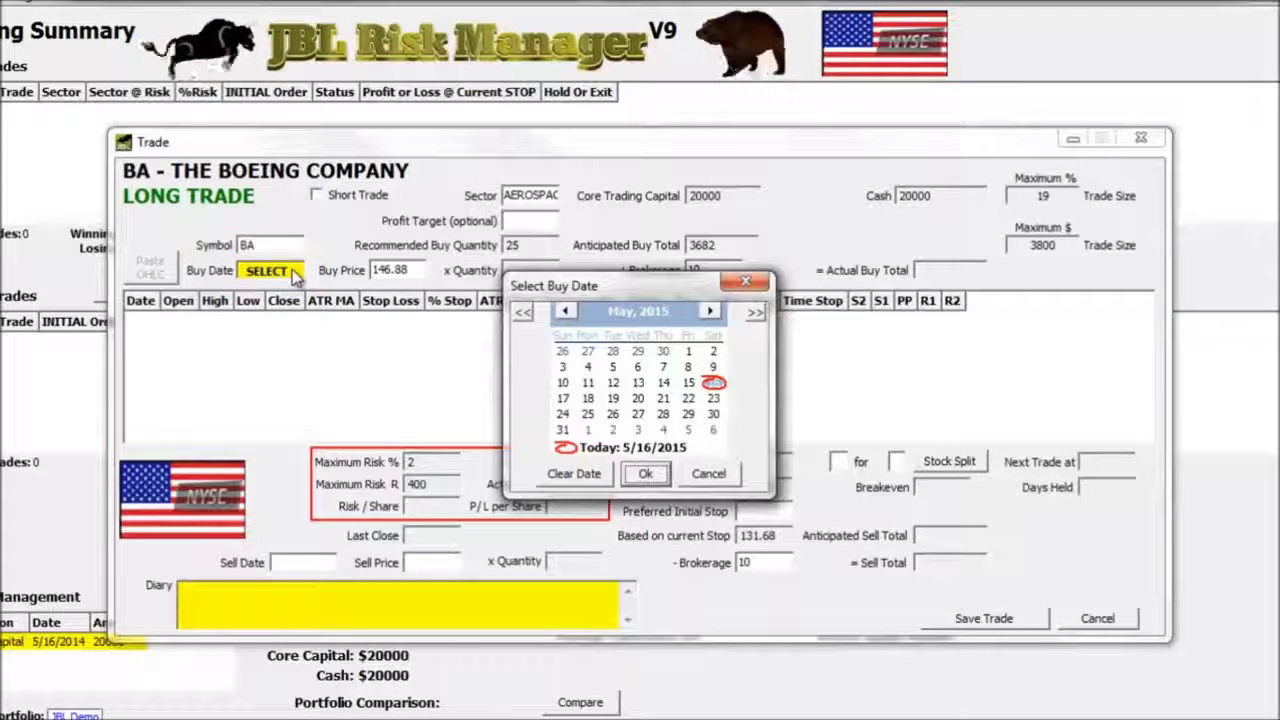
left_click(565, 312)
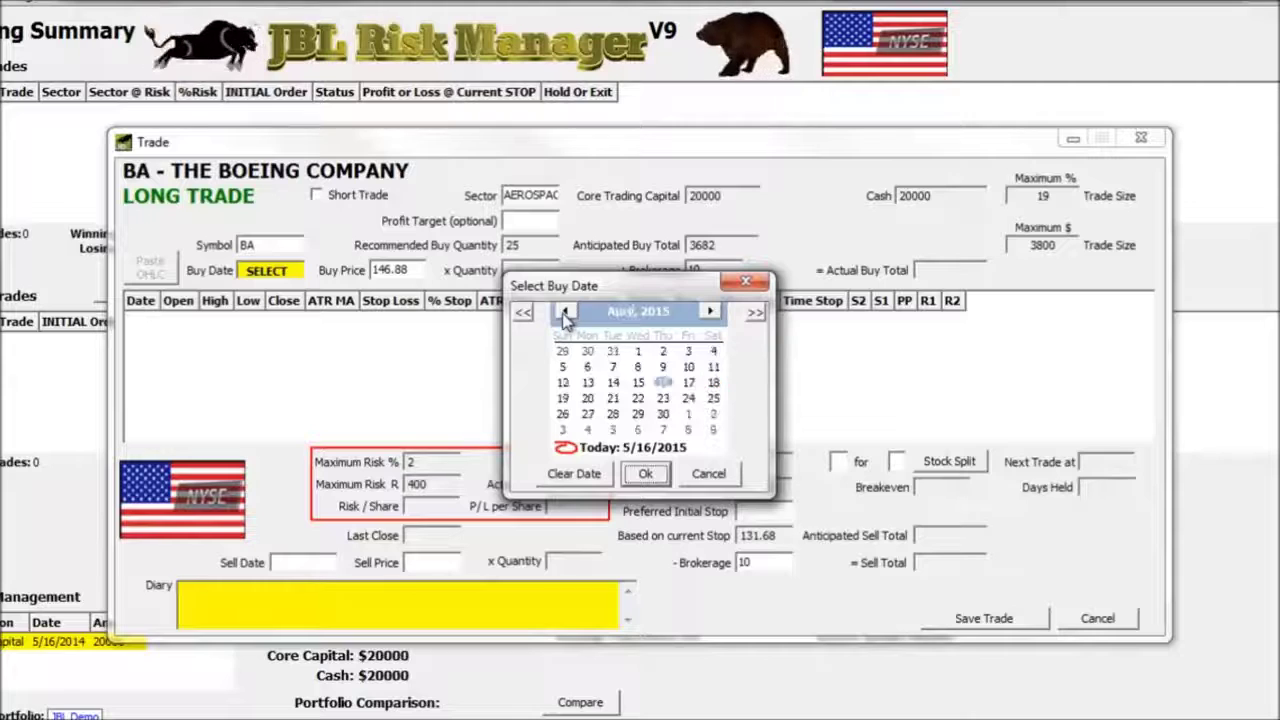
left_click(565, 312)
left_click(565, 312)
left_click(565, 312)
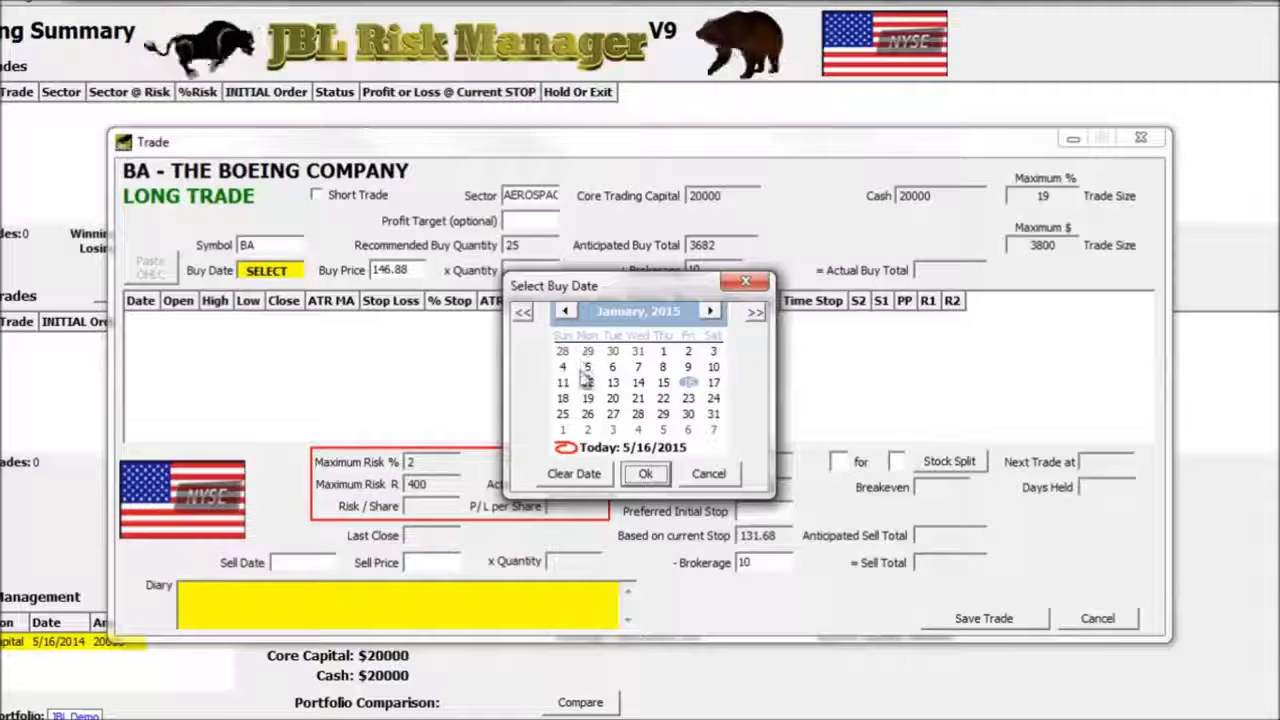
left_click(587, 386)
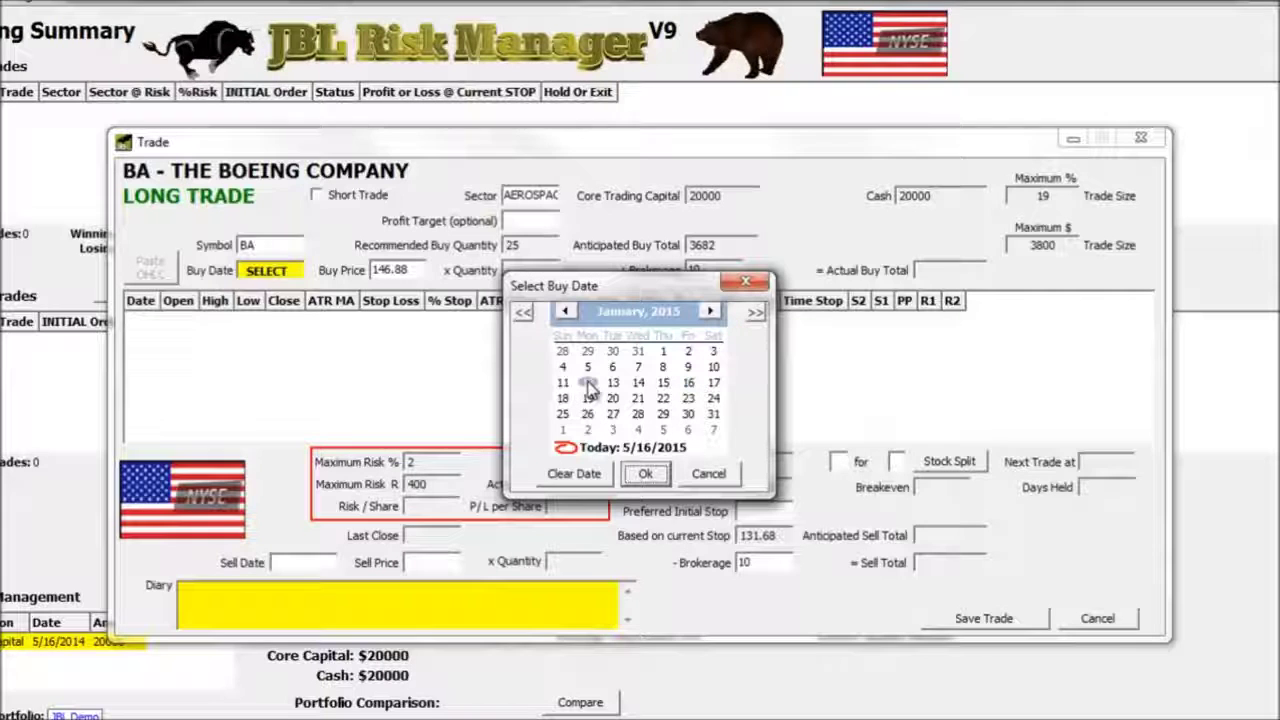
left_click(645, 473)
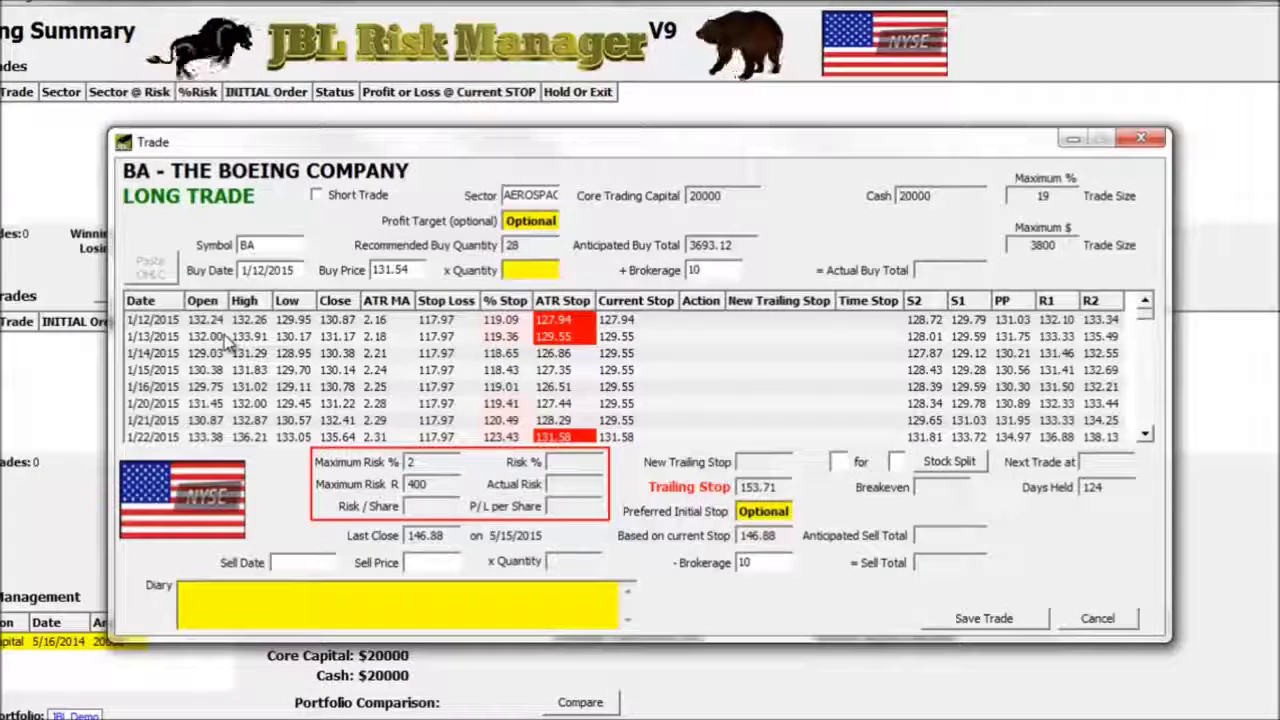
Set the Boeing trade's buy price to 132.24 and its quantity to 28
key("Tab")
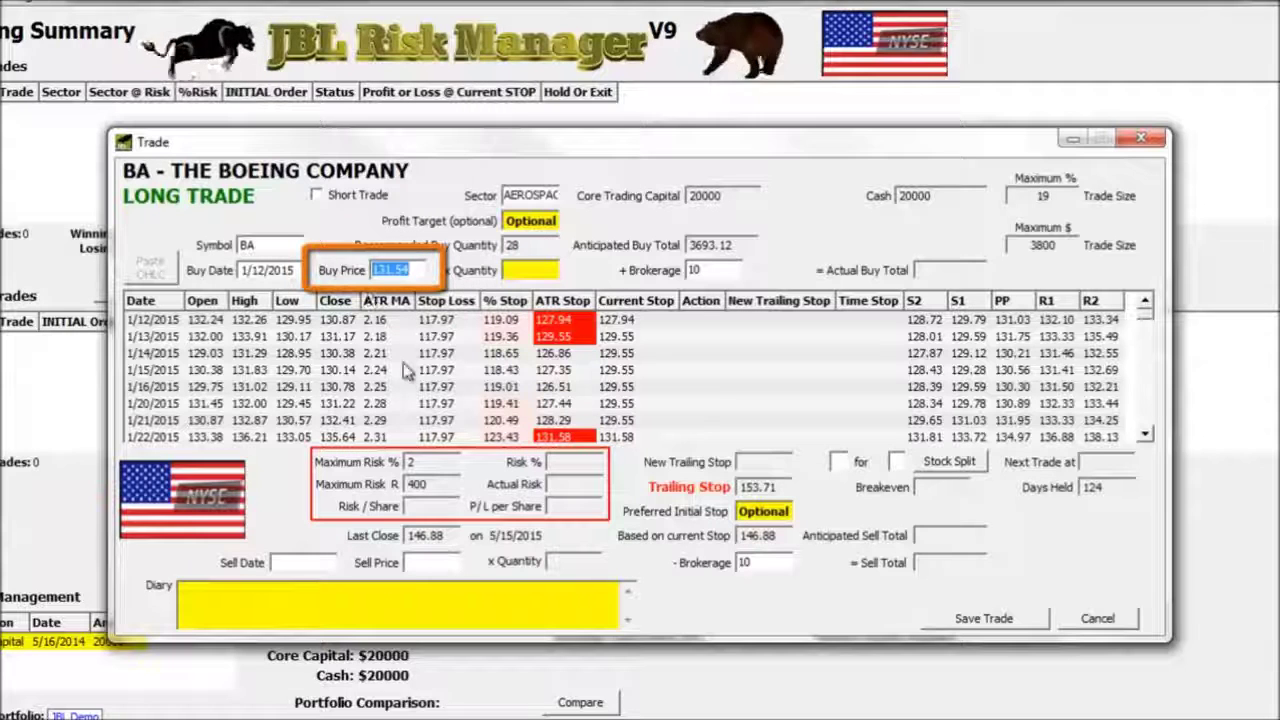
type("132.24")
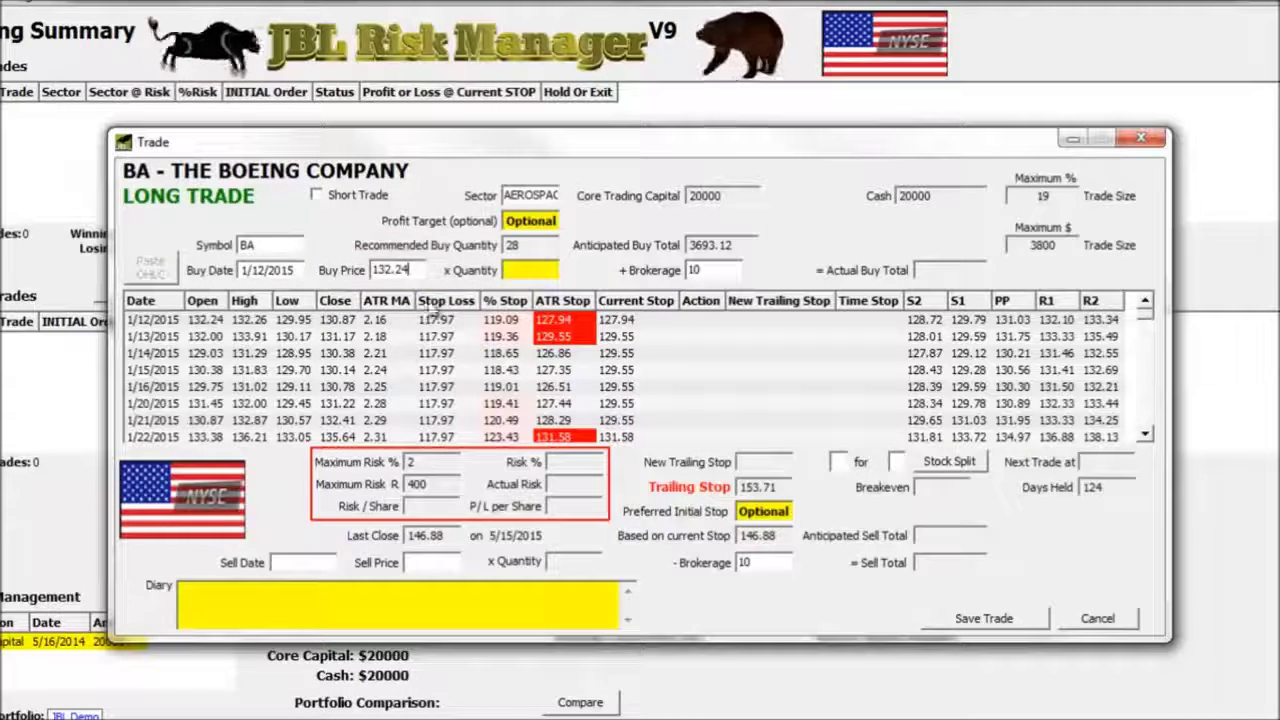
key("Return")
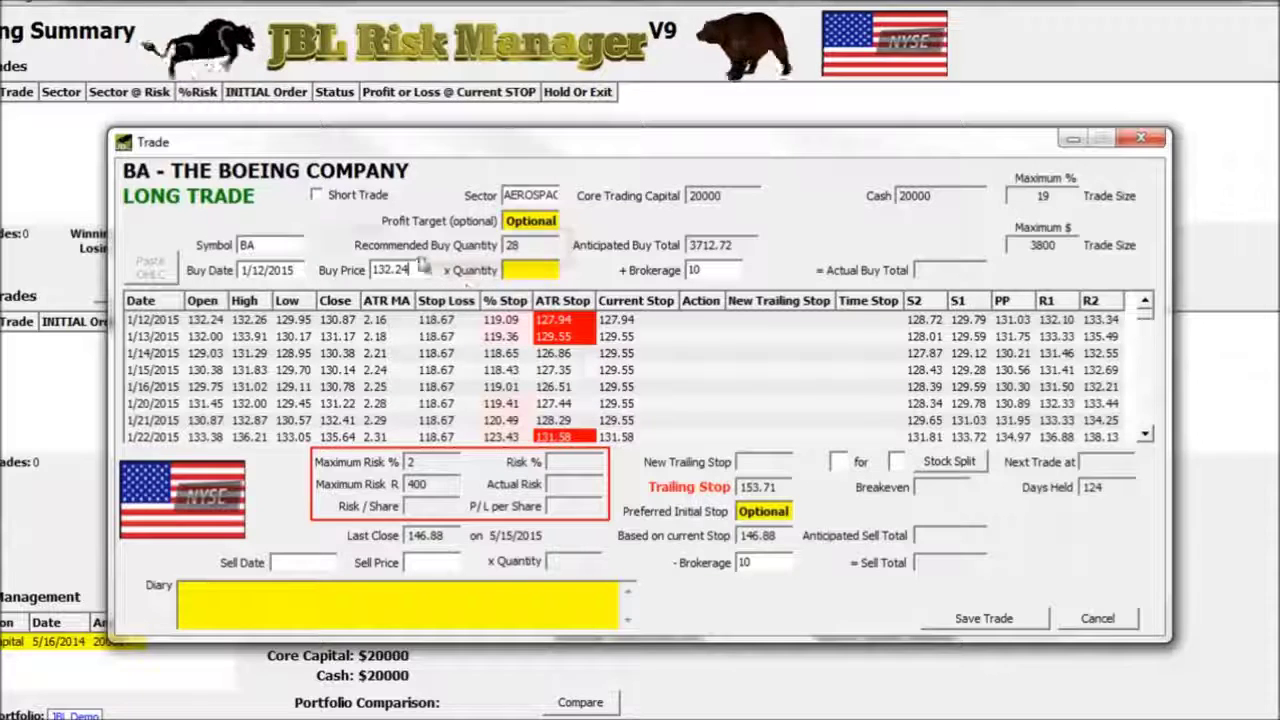
left_click(522, 270)
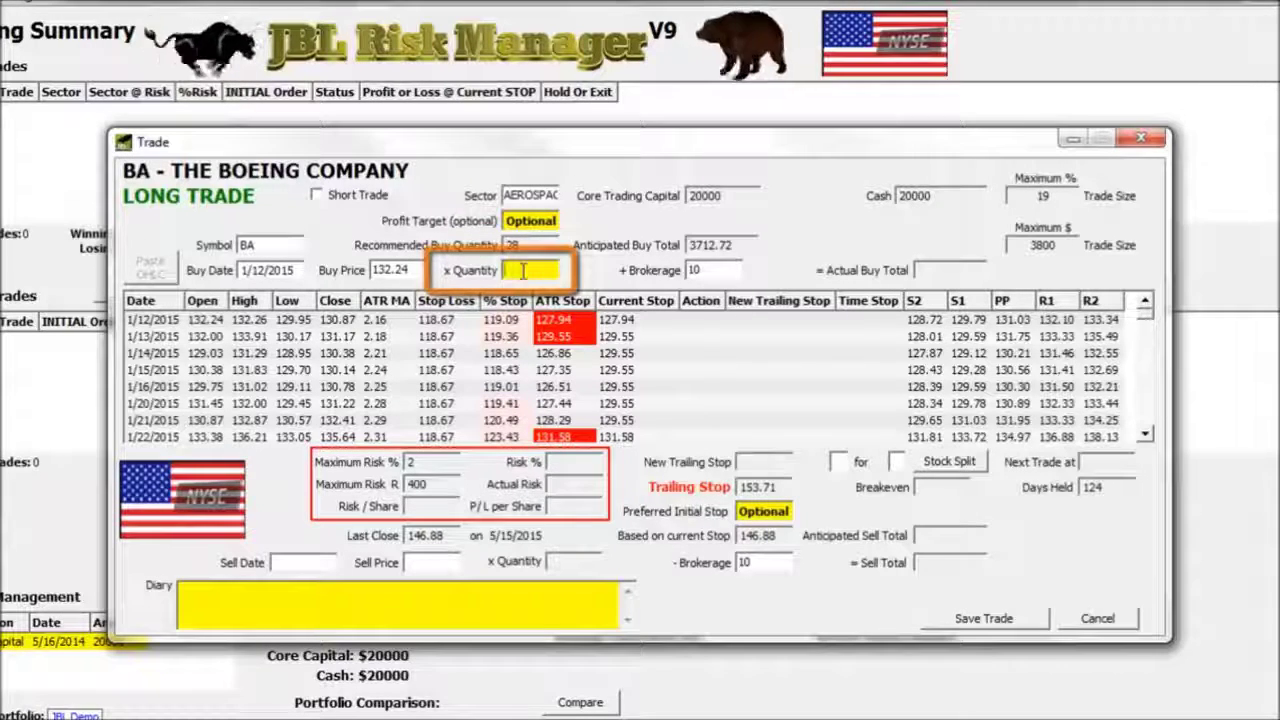
type("28")
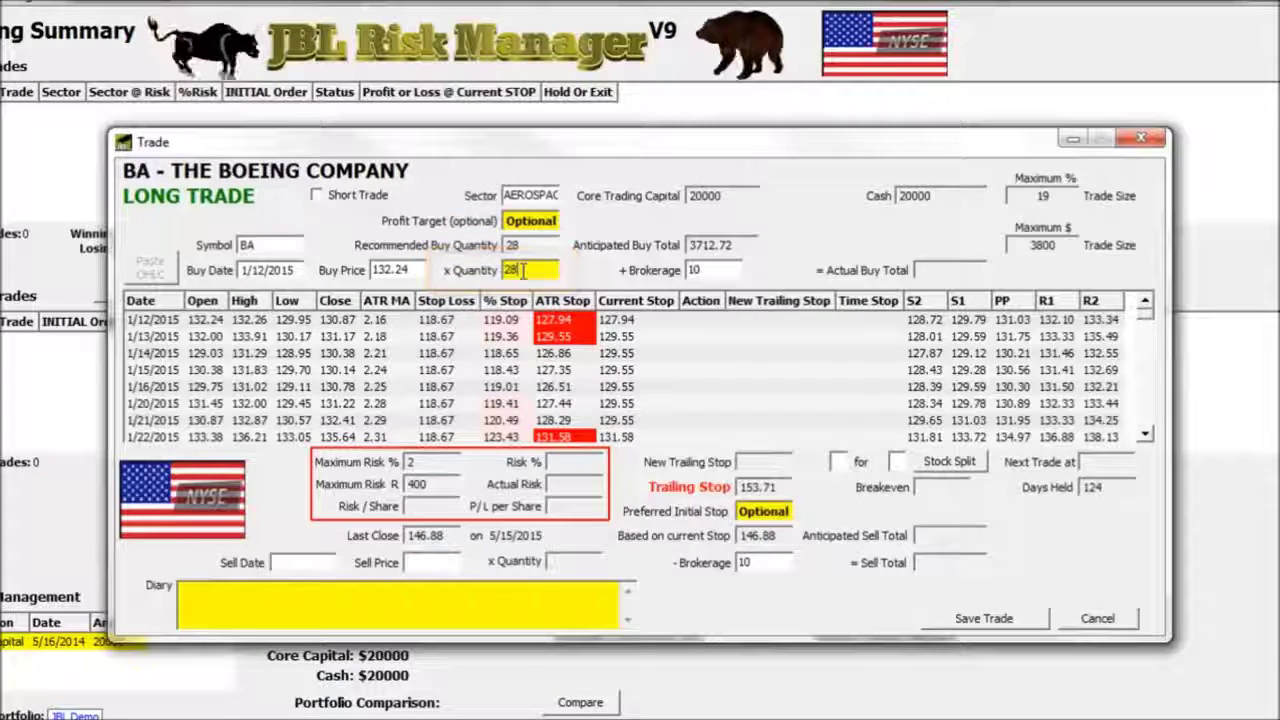
key("Return")
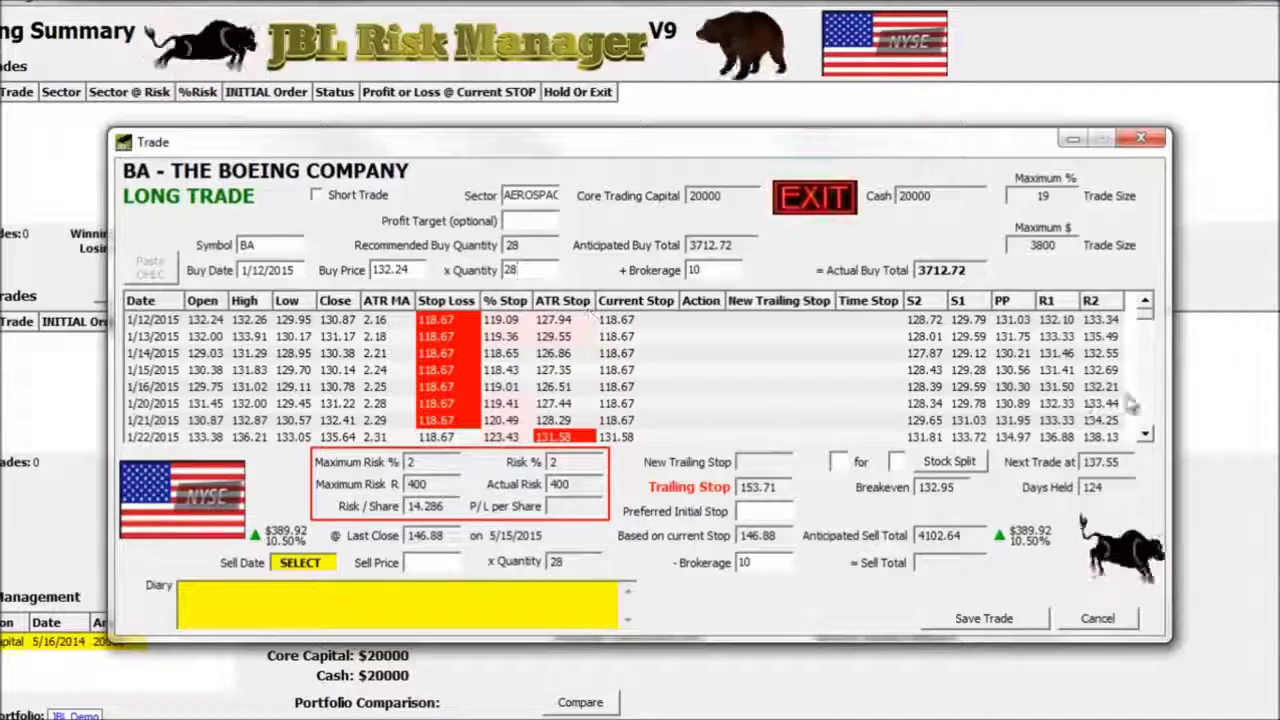
Enter the diary note "Bought based on an RMO signal" for the Boeing trade and save the trade
left_click(1145, 433)
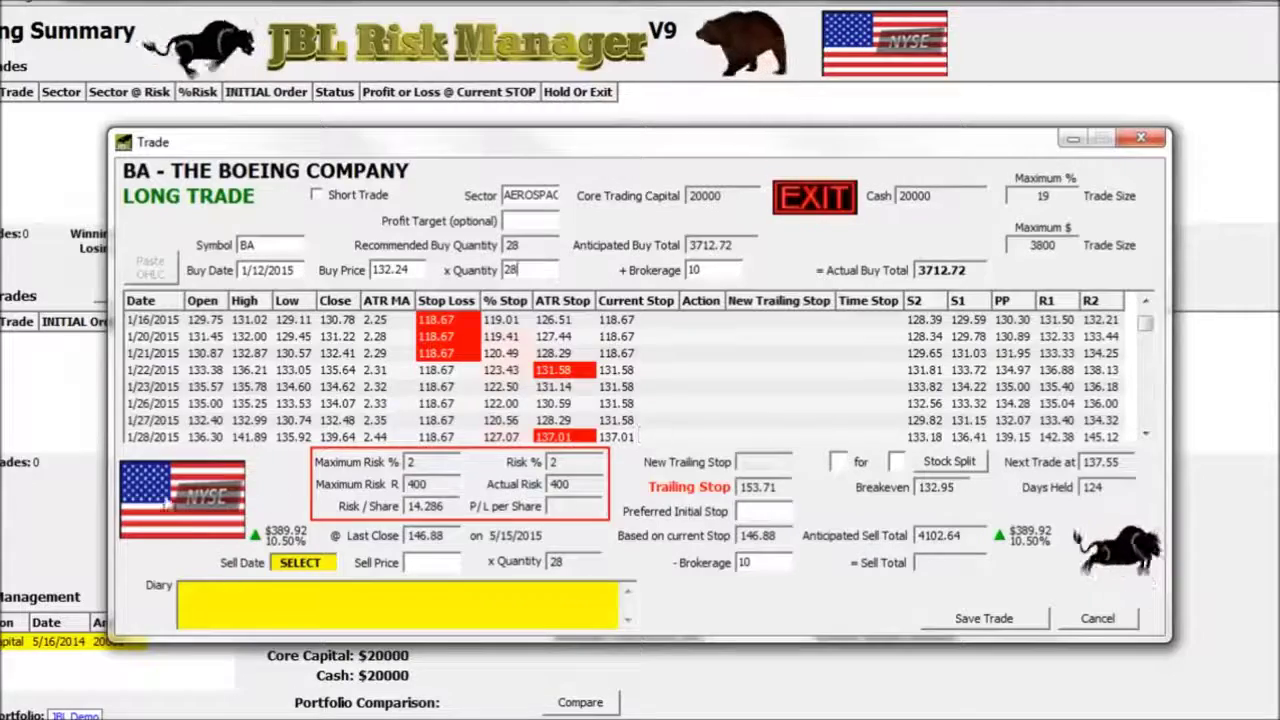
left_click(1146, 437)
left_click(1146, 437)
left_click(1146, 437)
left_click(1146, 437)
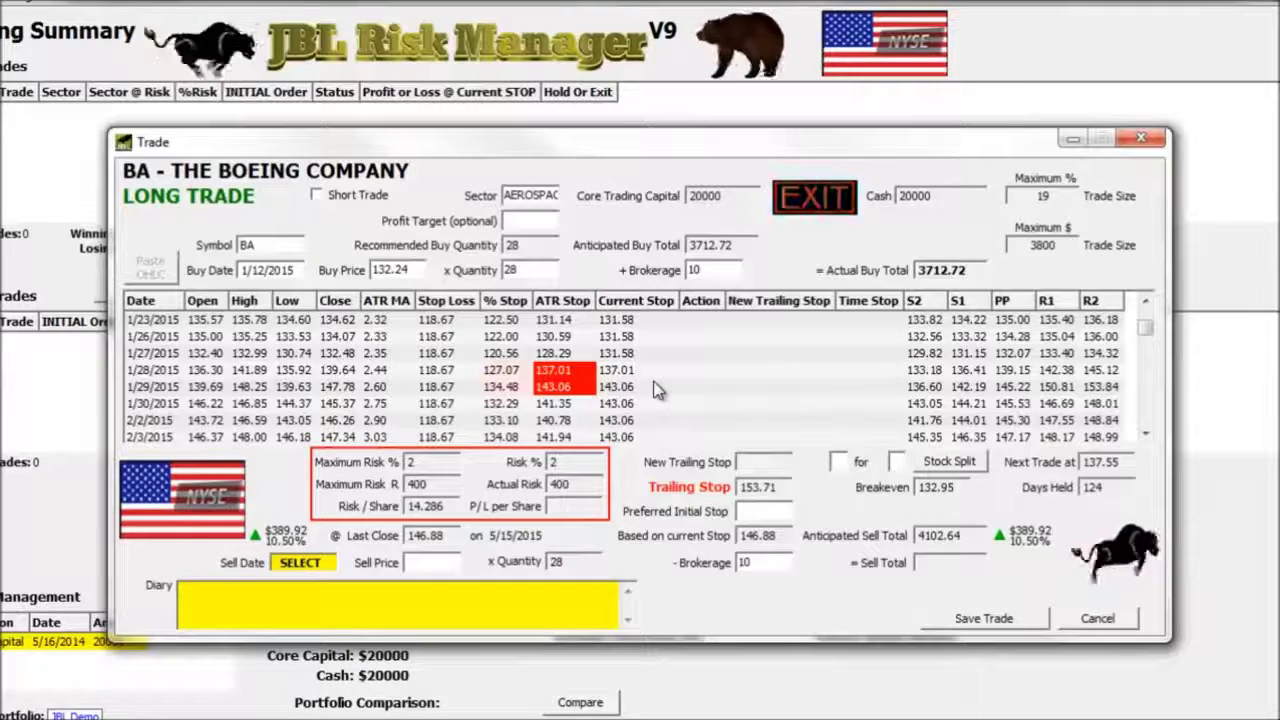
left_click(224, 598)
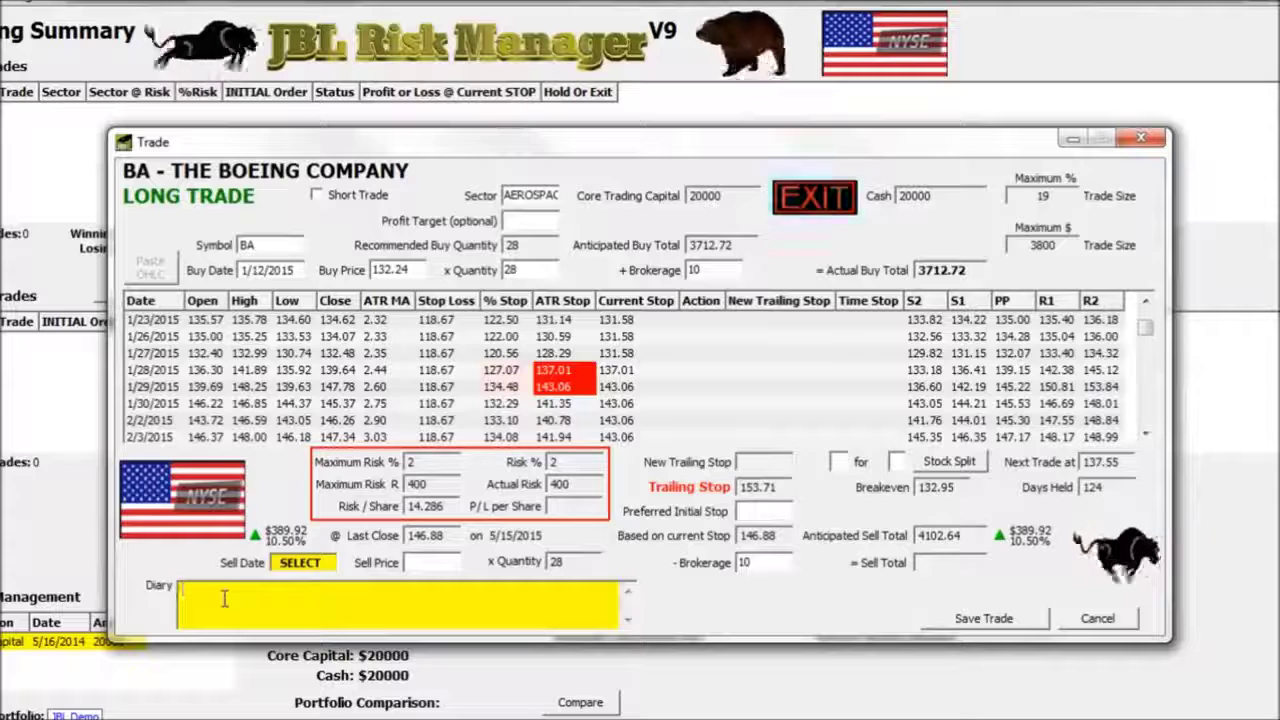
type("Bough")
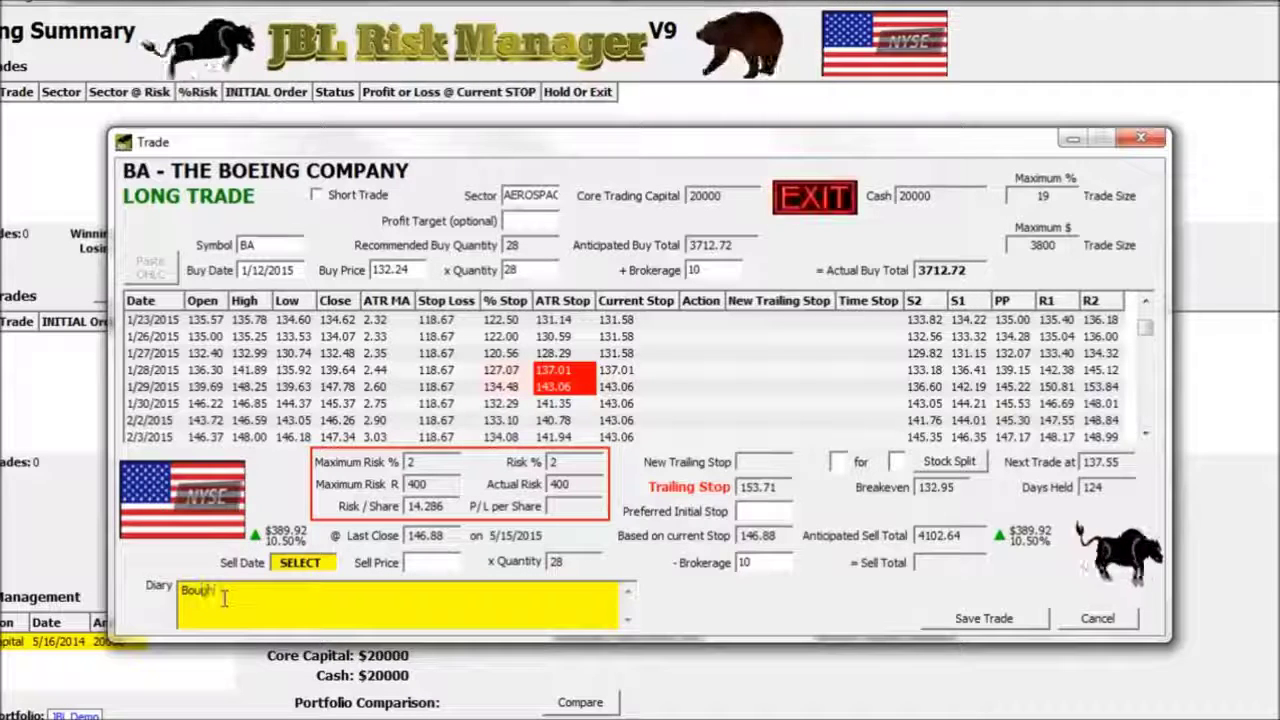
type("t iased on")
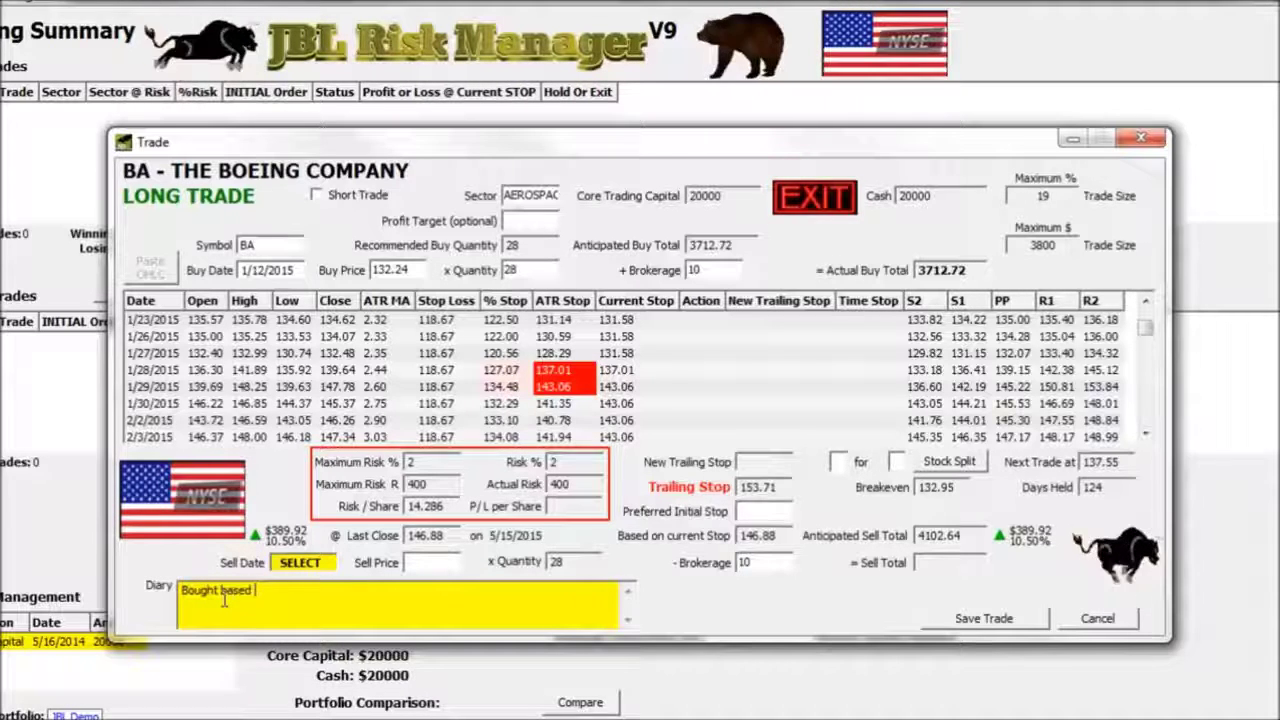
type(" an RMO signal")
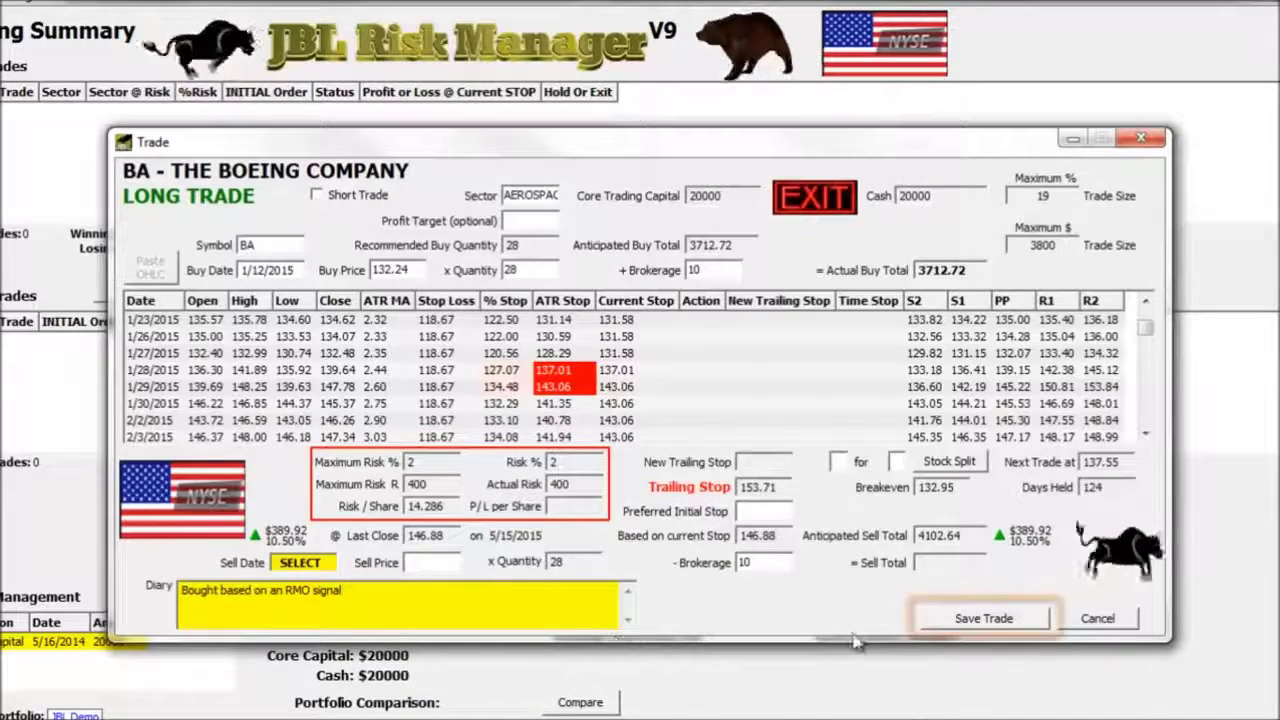
left_click(985, 618)
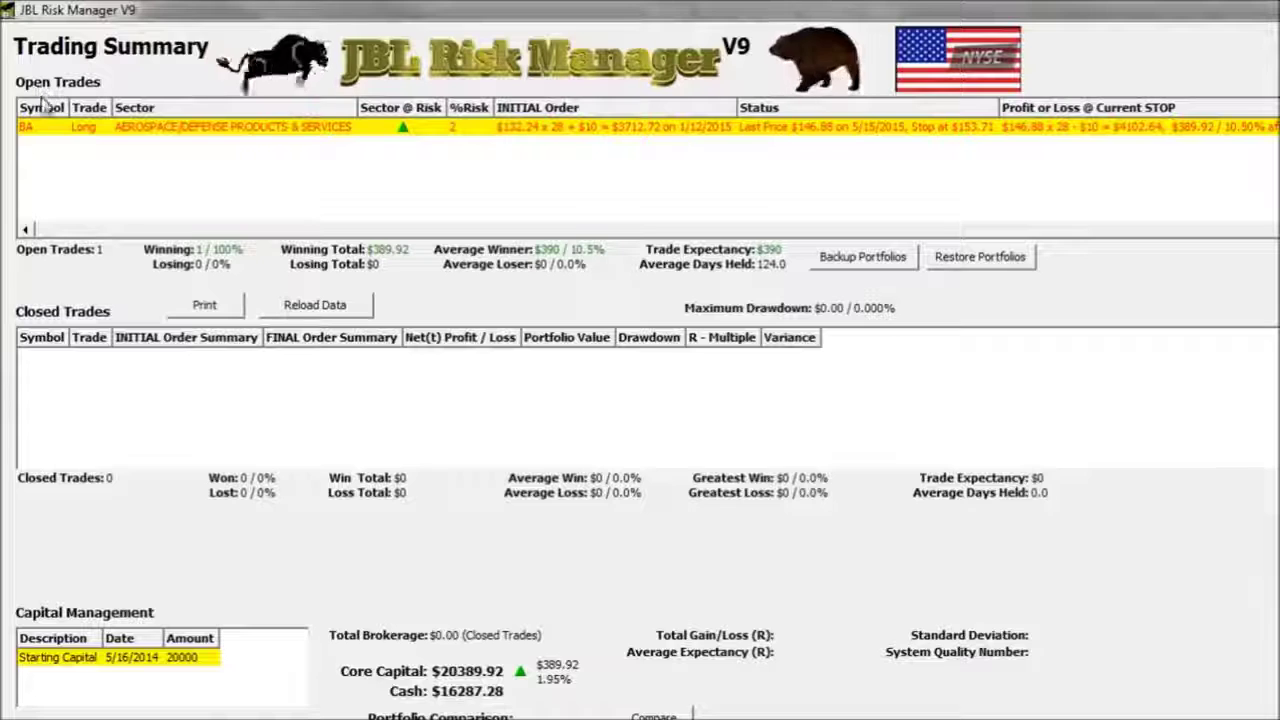
Reopen the saved Boeing trade and examine its daily stop values and exit actions from mid-January through late February 2015
double_click(245, 132)
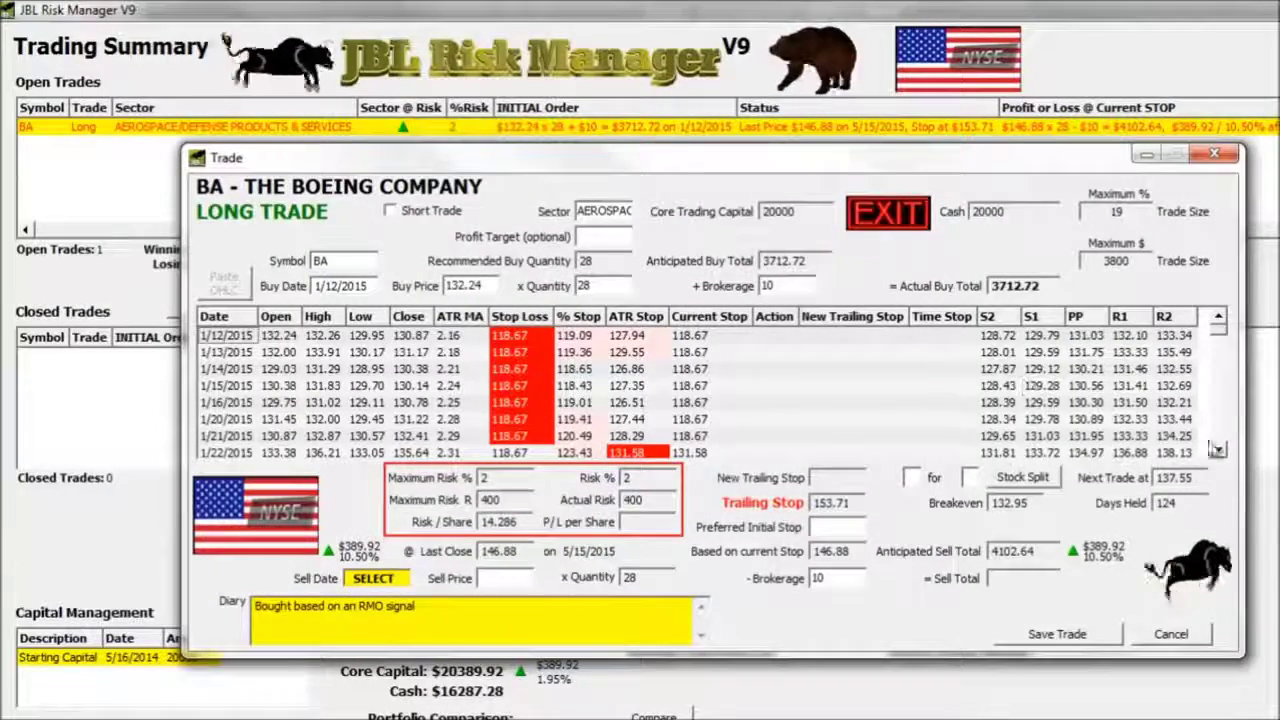
left_click(1219, 452)
left_click(1219, 452)
left_click(1219, 452)
left_click(1219, 452)
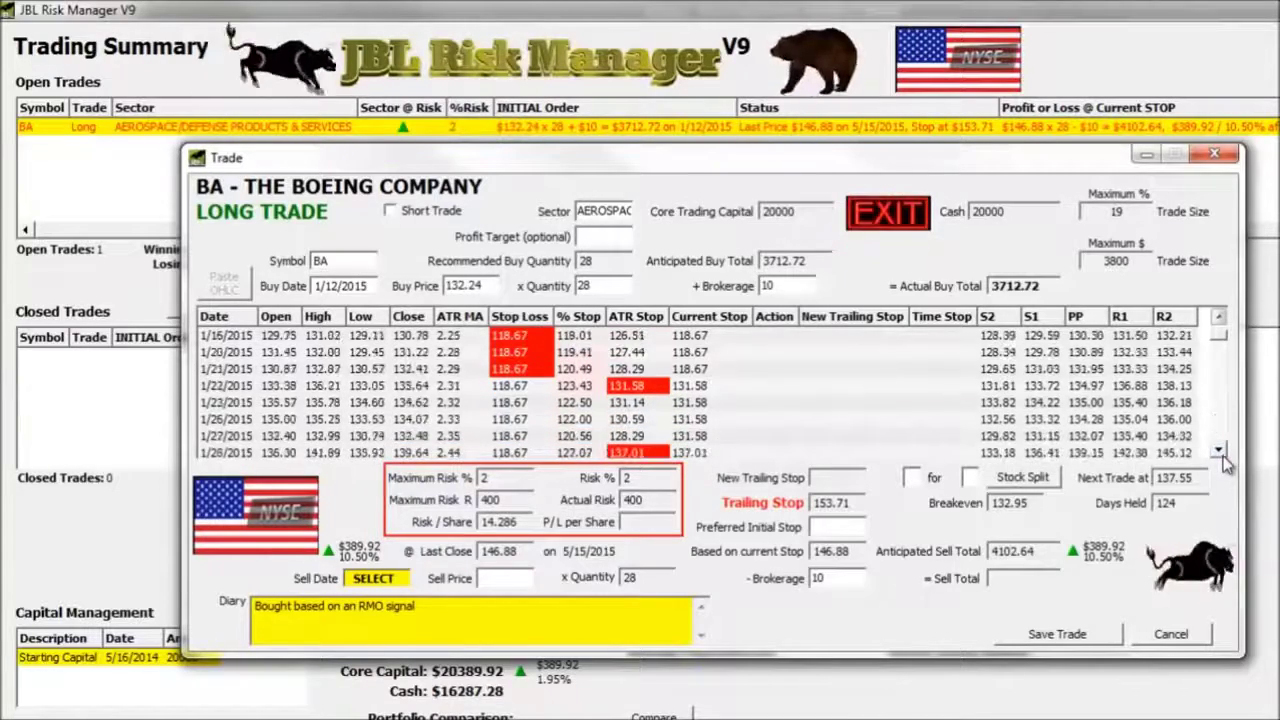
left_click(1219, 452)
left_click(1219, 452)
left_click(1219, 452)
left_click(1219, 452)
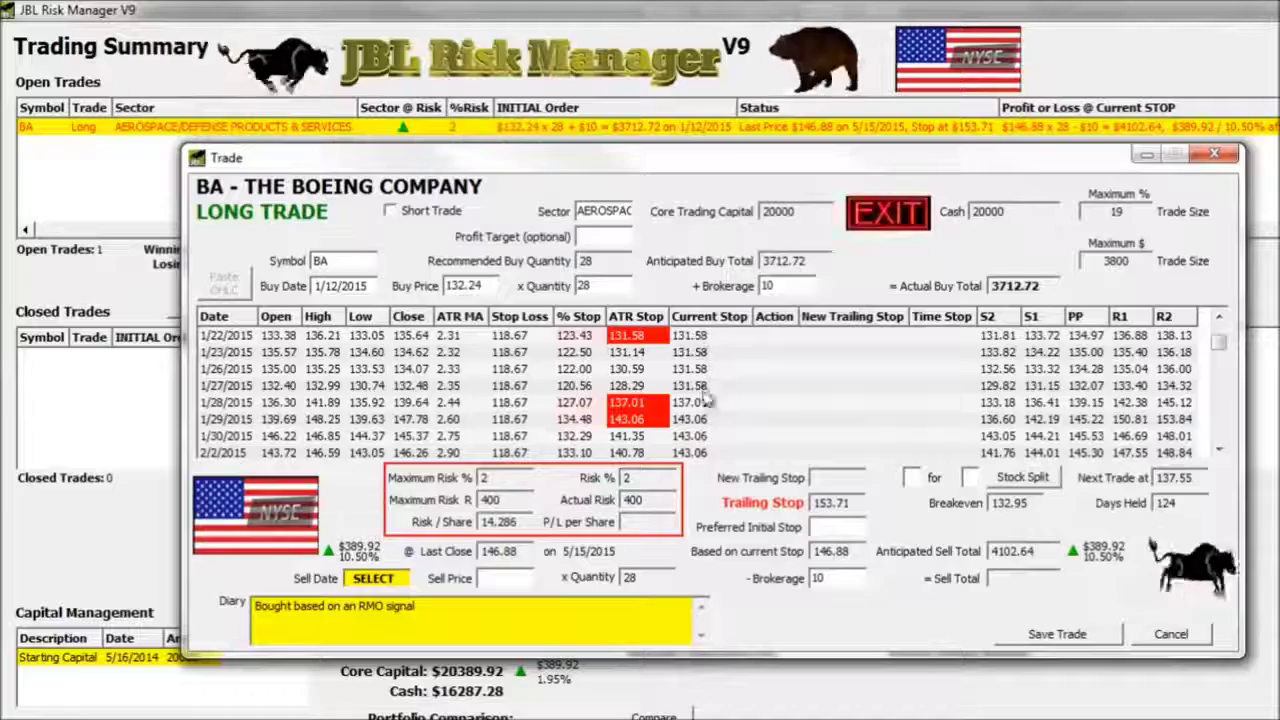
left_click(1219, 452)
left_click(1219, 452)
left_click(1219, 452)
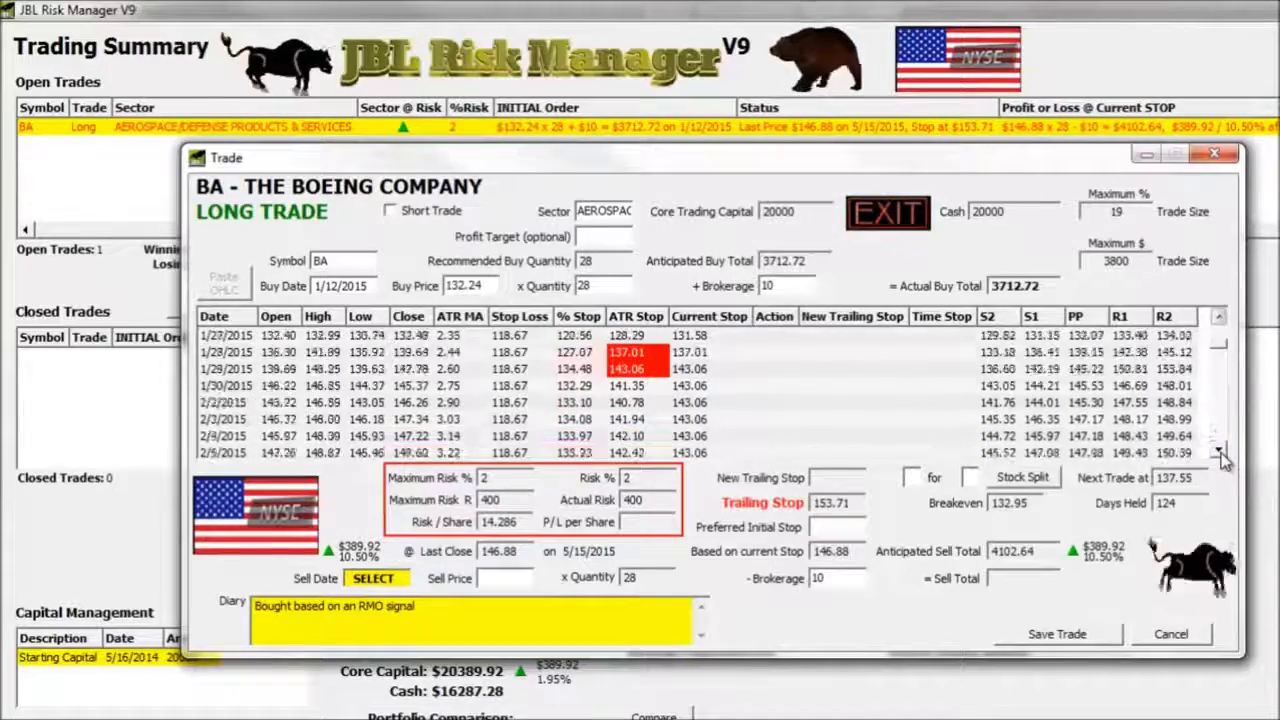
left_click(1219, 452)
left_click(1219, 452)
left_click(1219, 452)
left_click(1219, 452)
left_click(1219, 452)
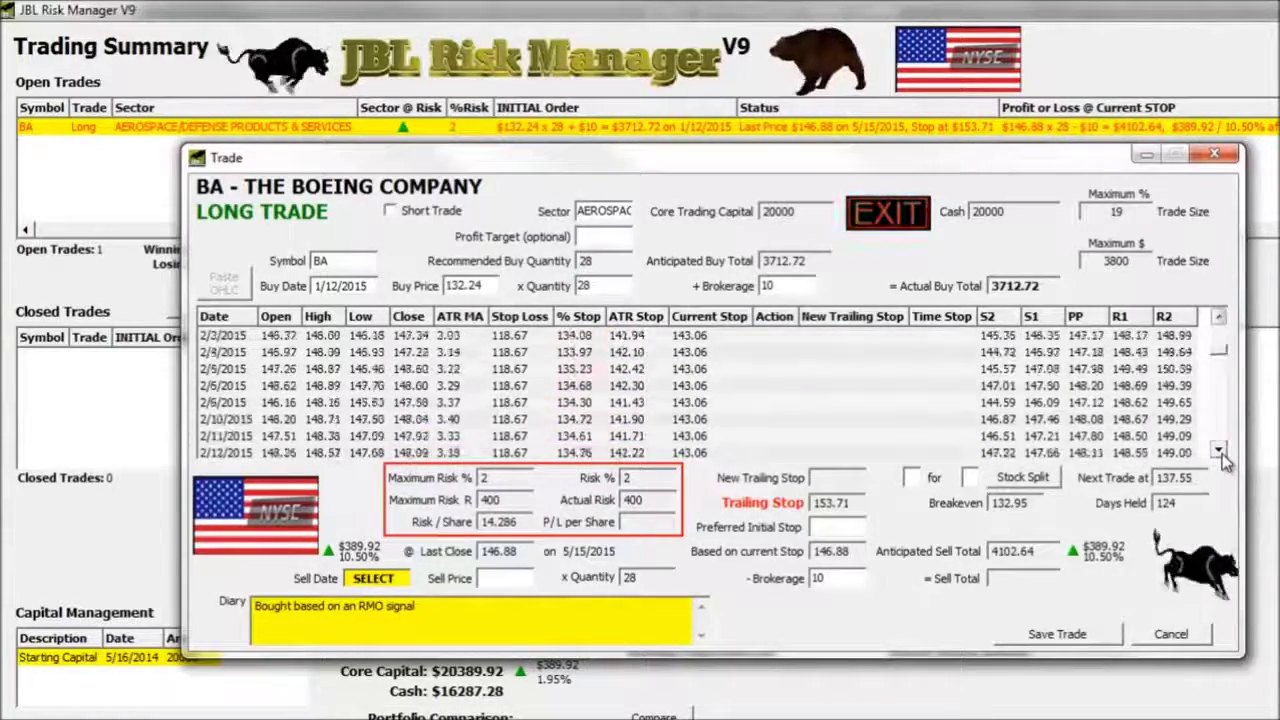
left_click(1219, 452)
left_click(1219, 452)
left_click(1219, 452)
left_click(1219, 452)
left_click(1219, 452)
left_click(1219, 452)
left_click(1219, 452)
left_click(1219, 452)
left_click(1219, 452)
left_click(1219, 452)
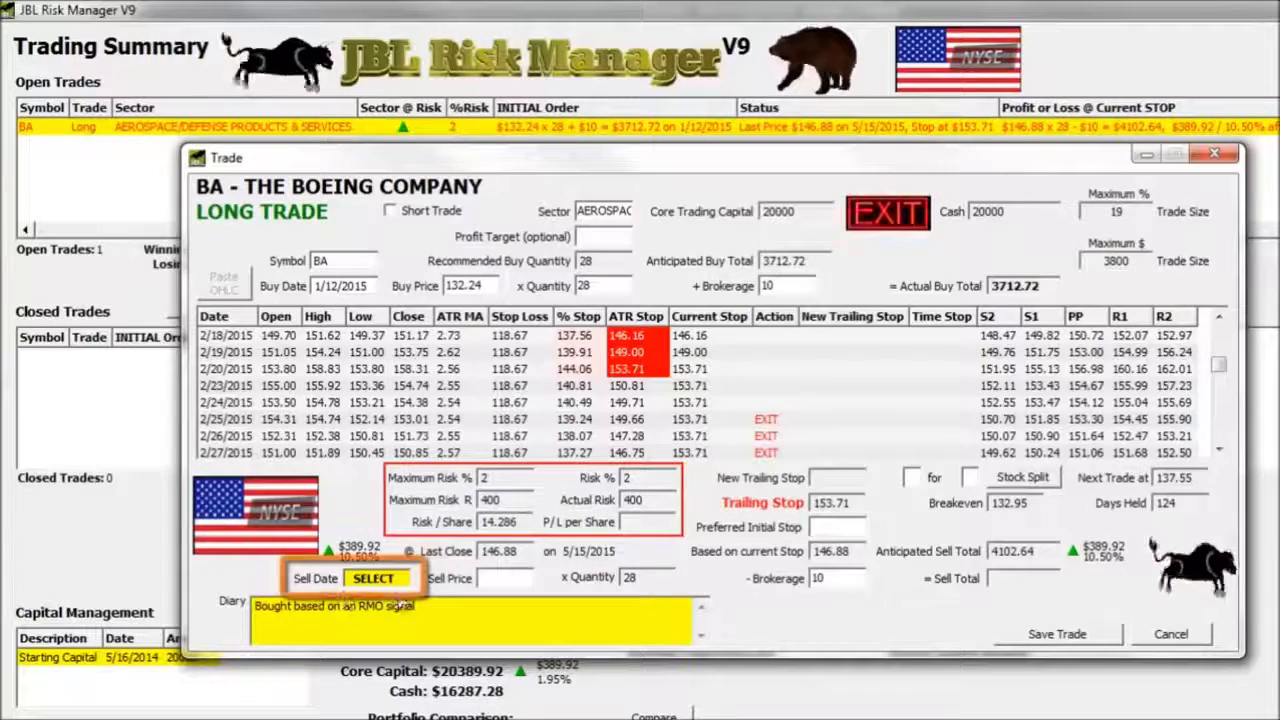
Set the Boeing trade's sell date to 2/26/2015
left_click(397, 585)
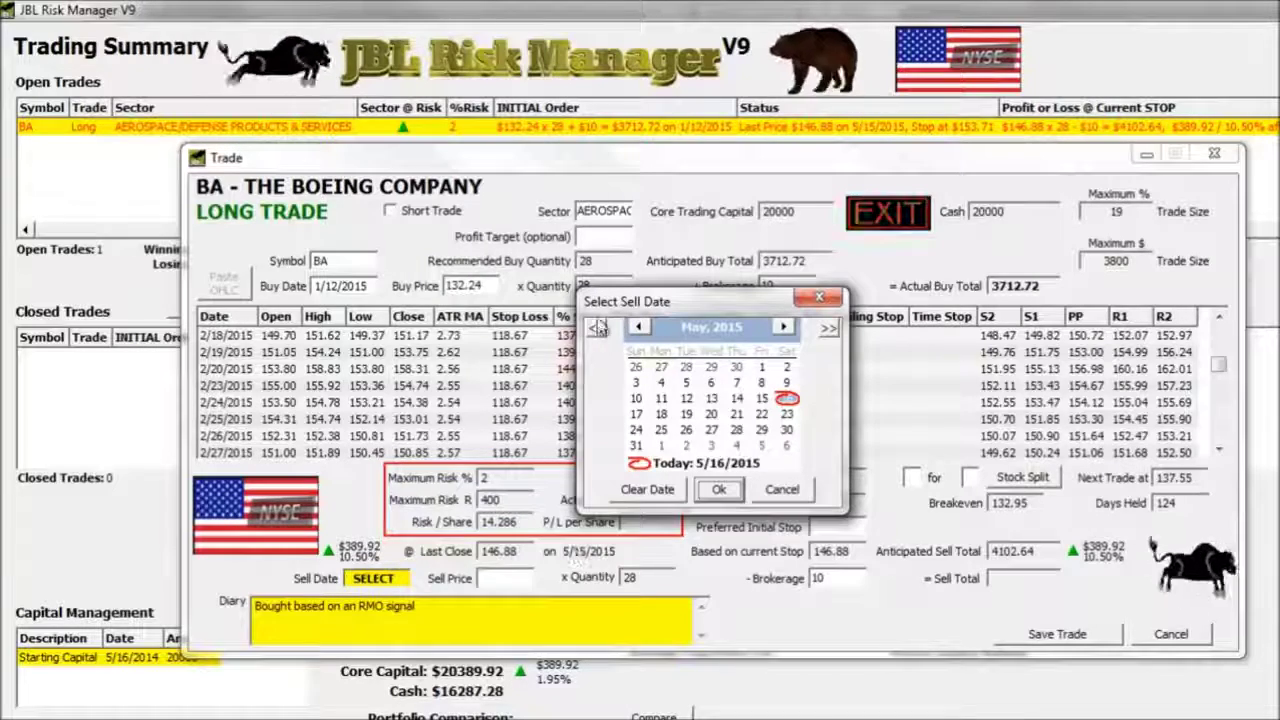
left_click(639, 328)
left_click(639, 328)
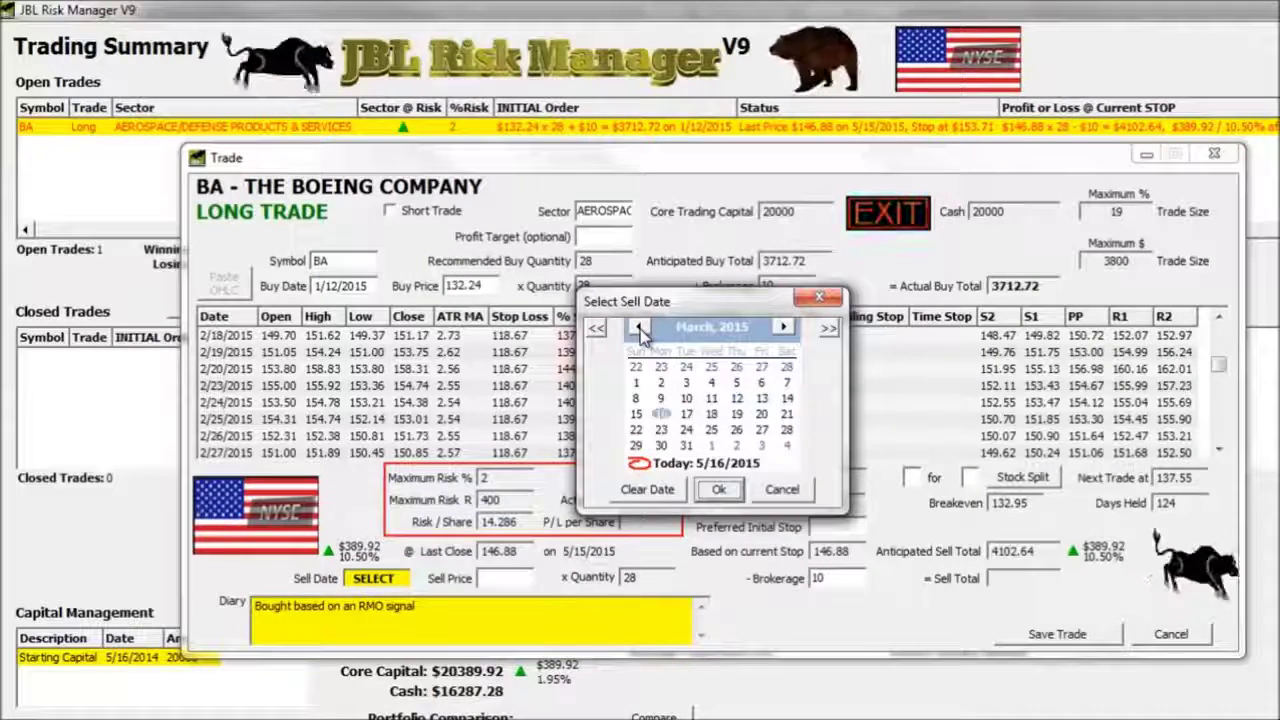
left_click(639, 328)
left_click(736, 429)
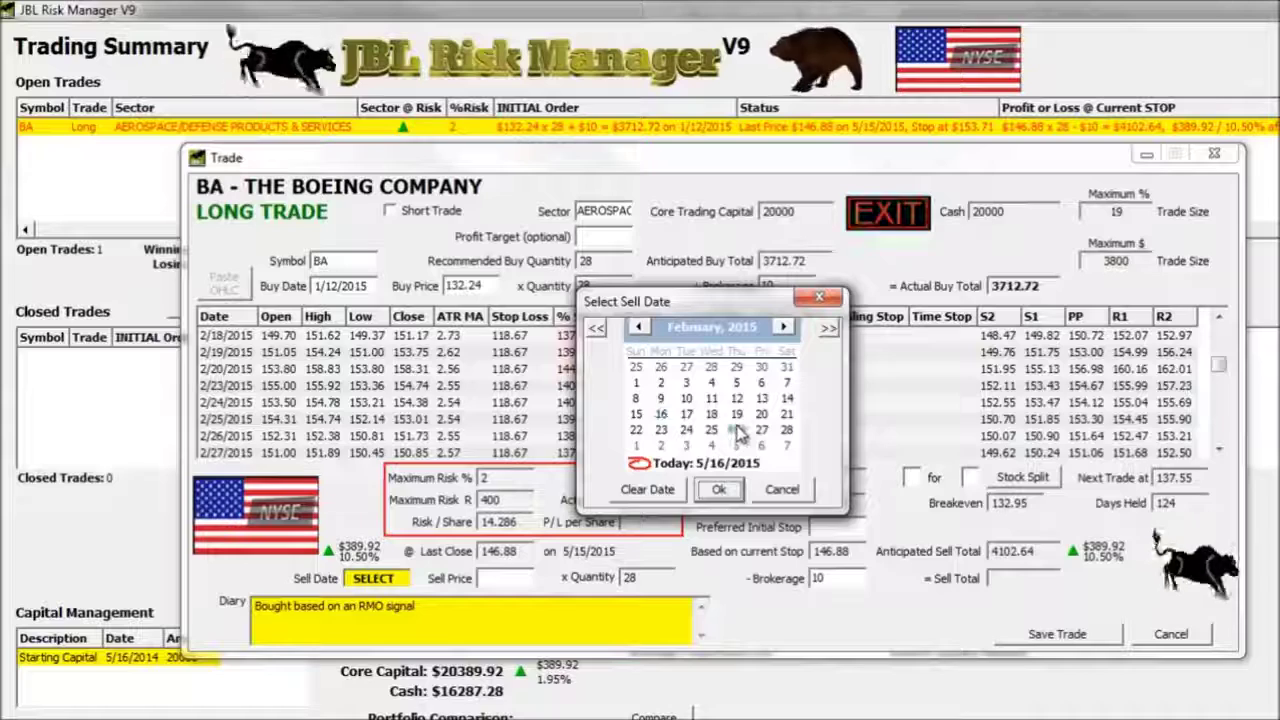
left_click(722, 490)
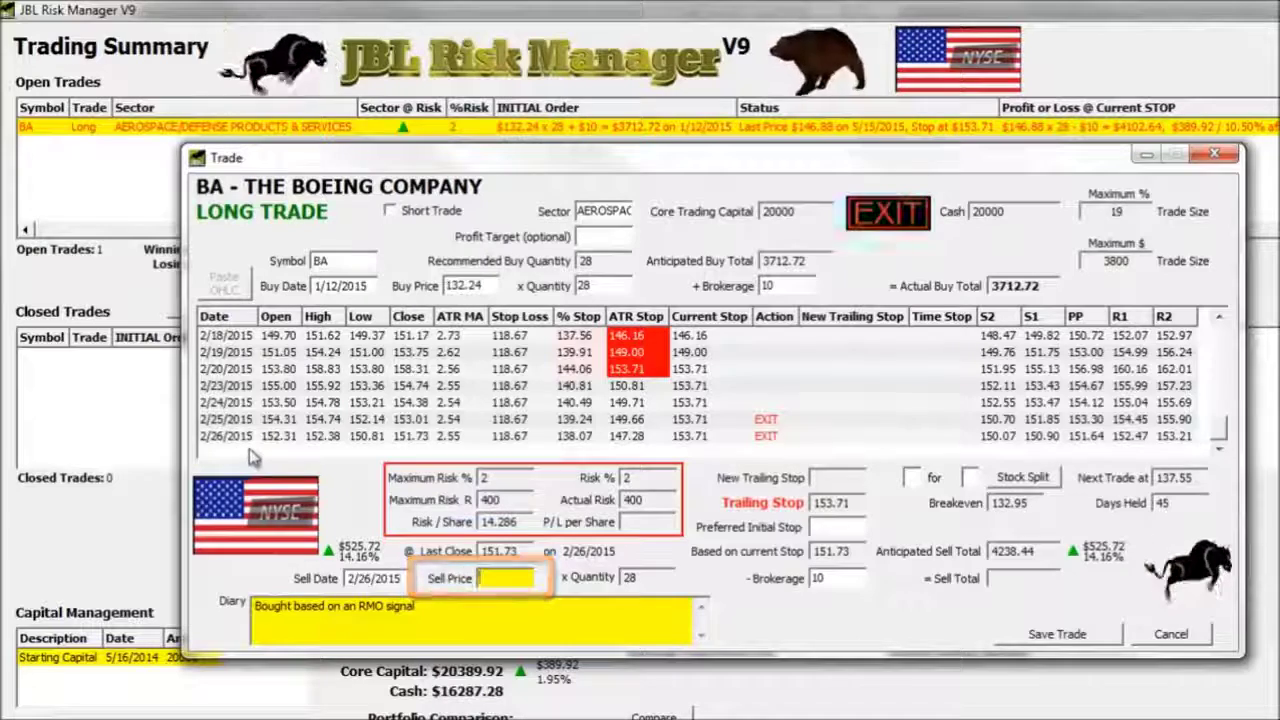
Set the sell price to 152.31 and save the closed Boeing trade
left_click(517, 580)
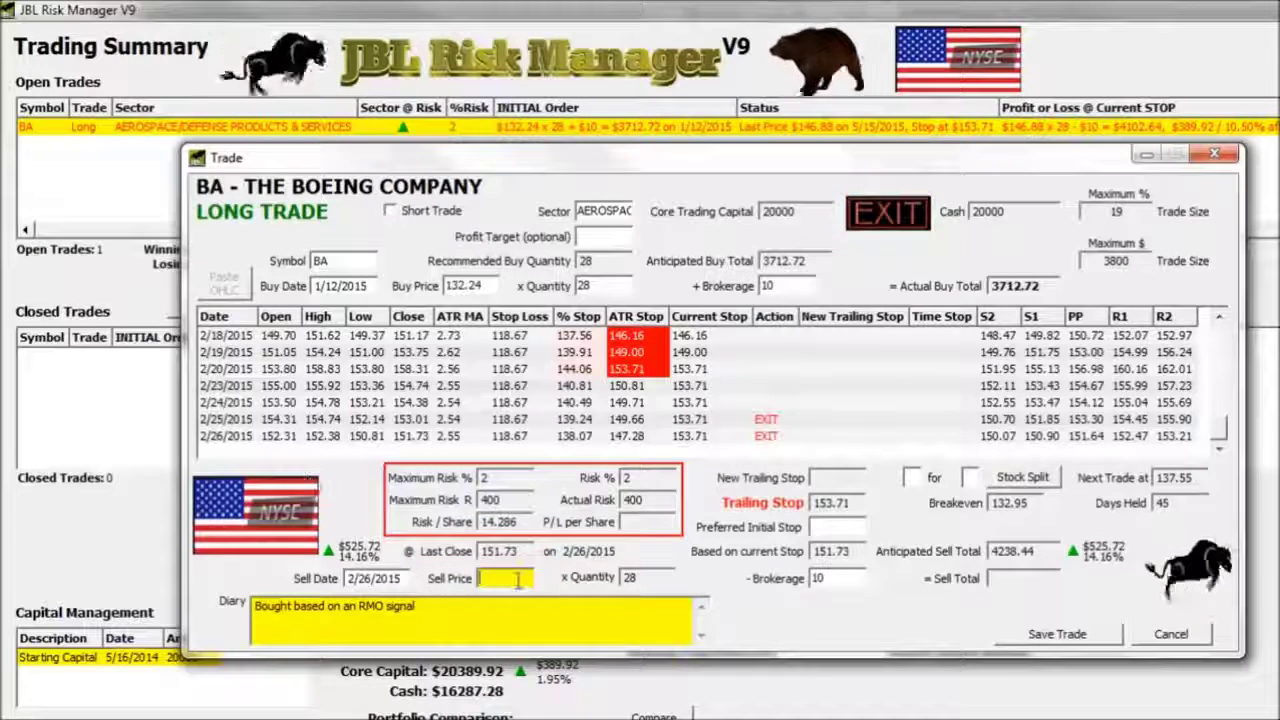
type("152.31")
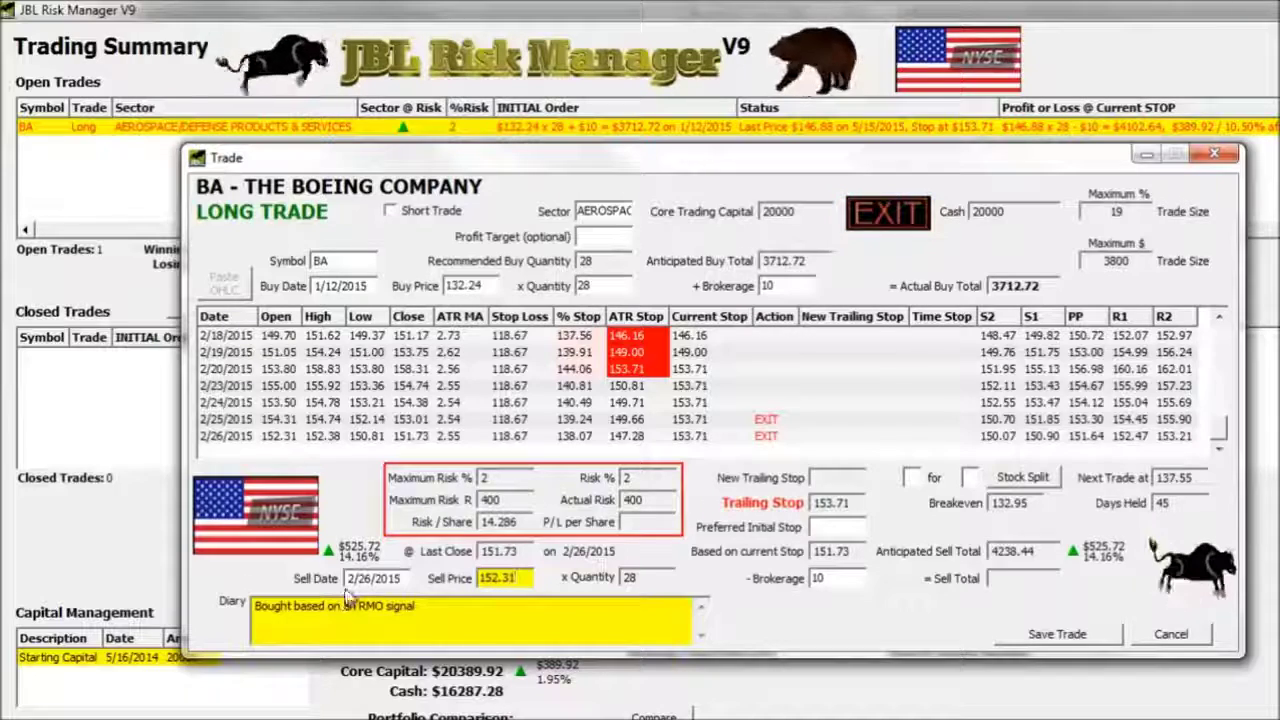
left_click(1018, 638)
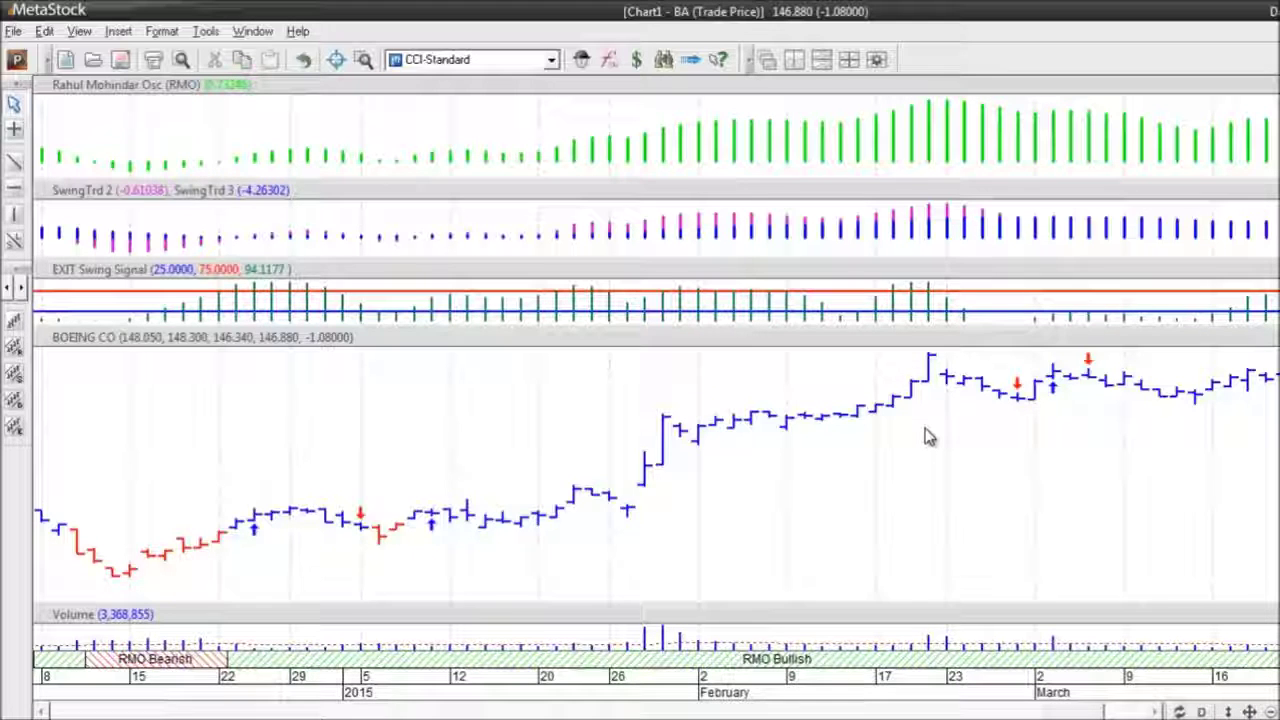
In MetaStock, compare the early 2015 signals on the Boeing chart, and locate the sell signal at the start of October 2014
mouse_move(436, 530)
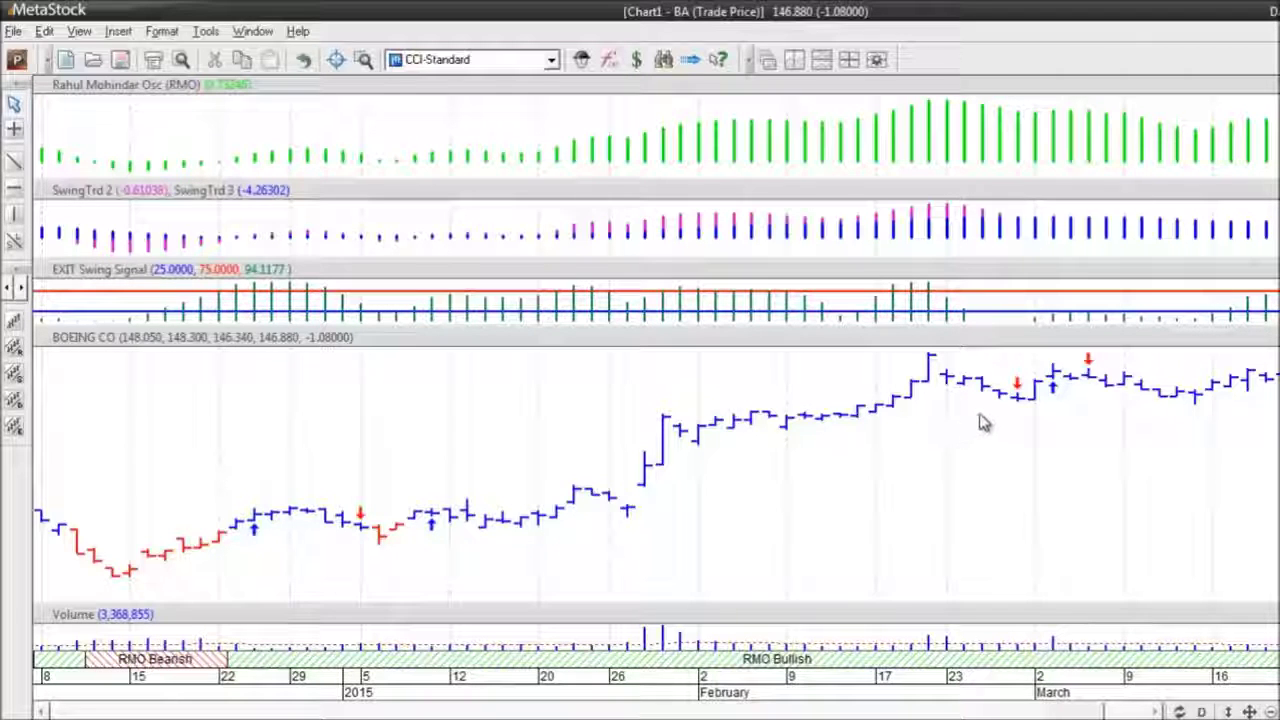
mouse_move(986, 394)
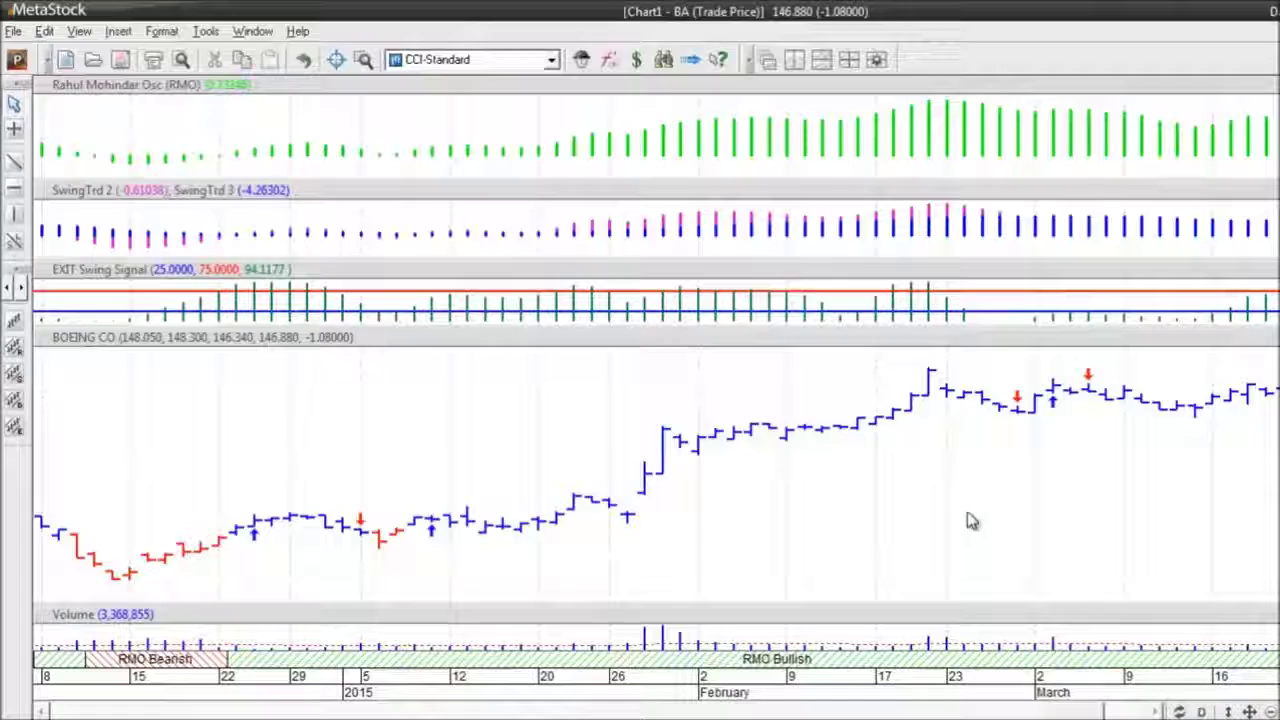
left_click_drag(1086, 711, 1030, 711)
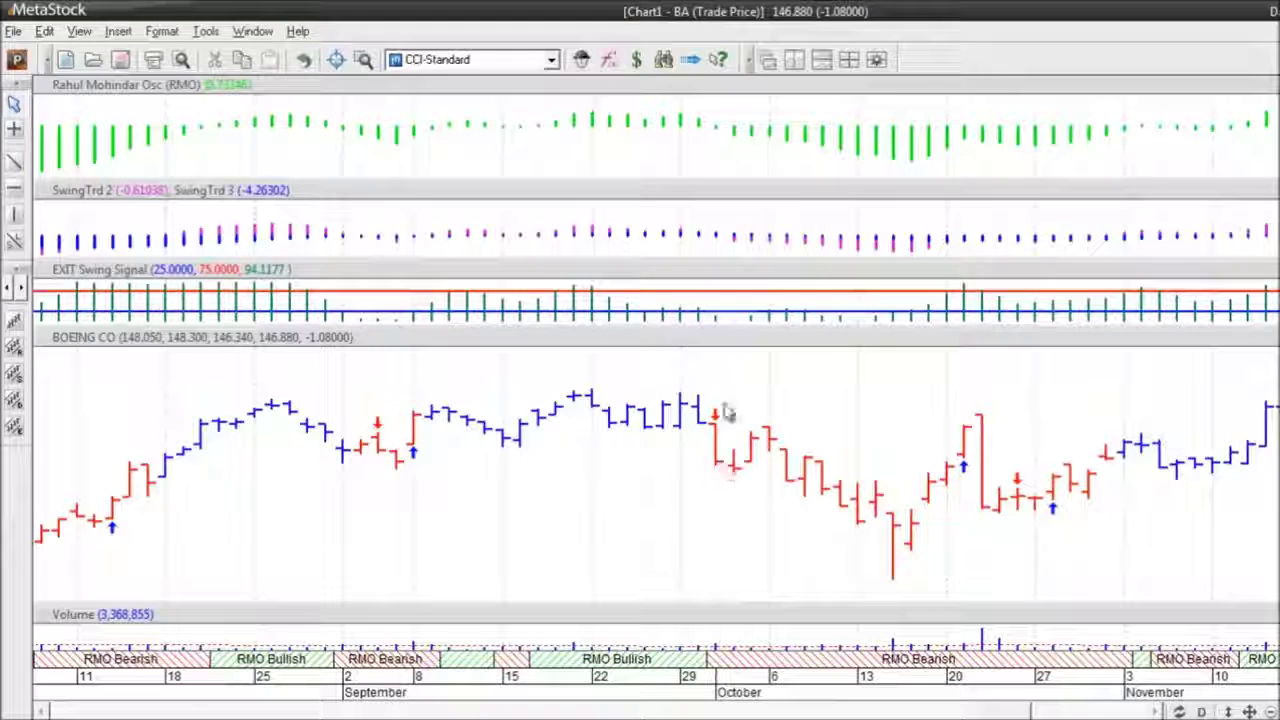
mouse_move(718, 474)
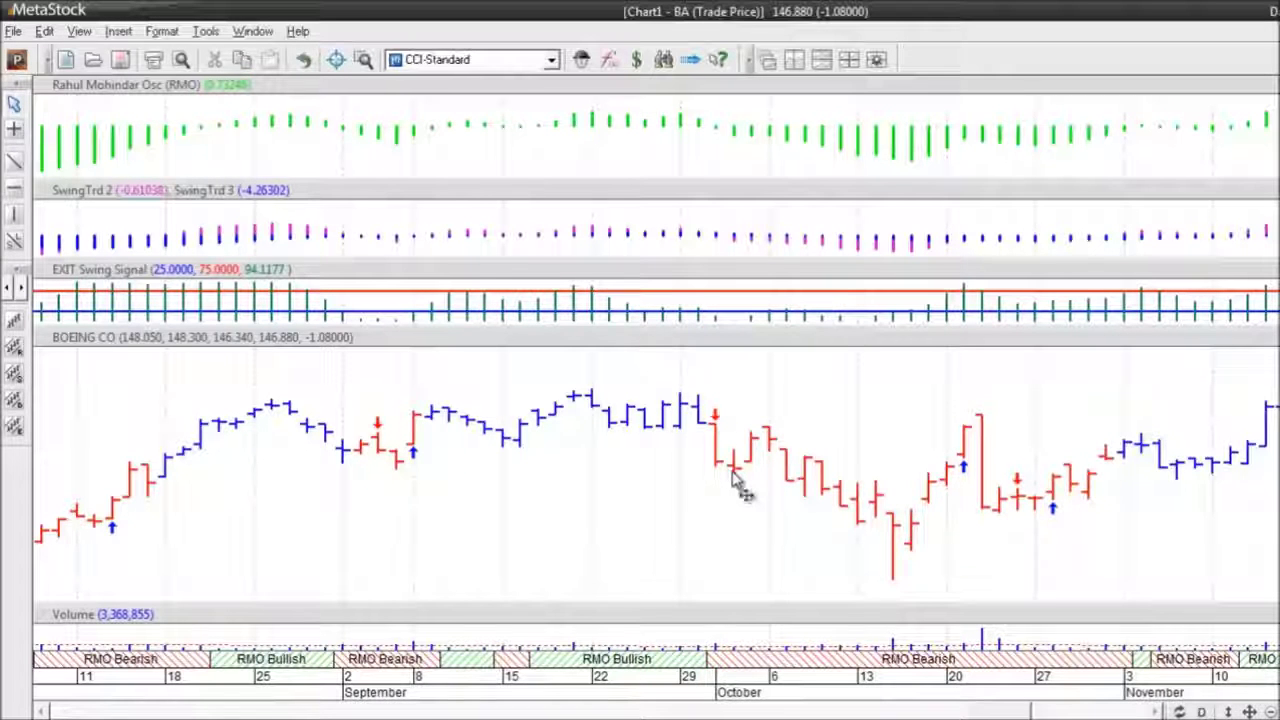
In JBL Risk Manager, start a new short trade for The Boeing Company (BA) on the USA (NYSE) exchange
mouse_move(737, 483)
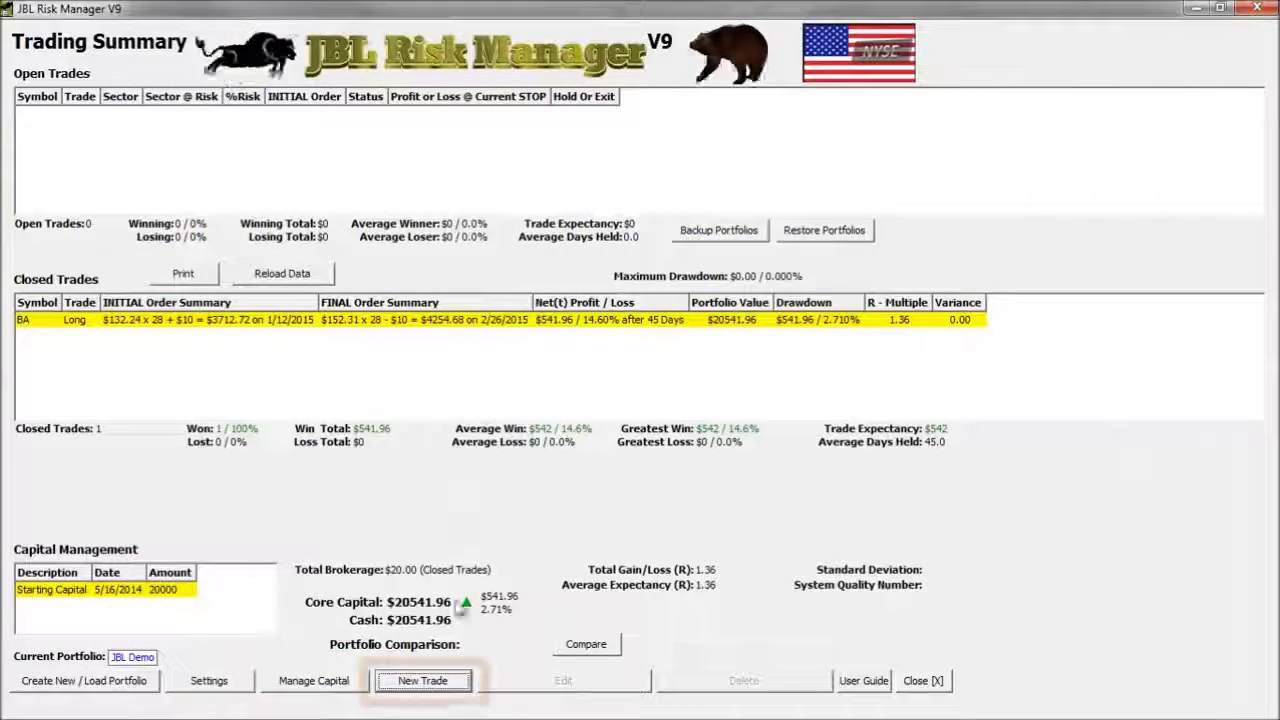
left_click(459, 684)
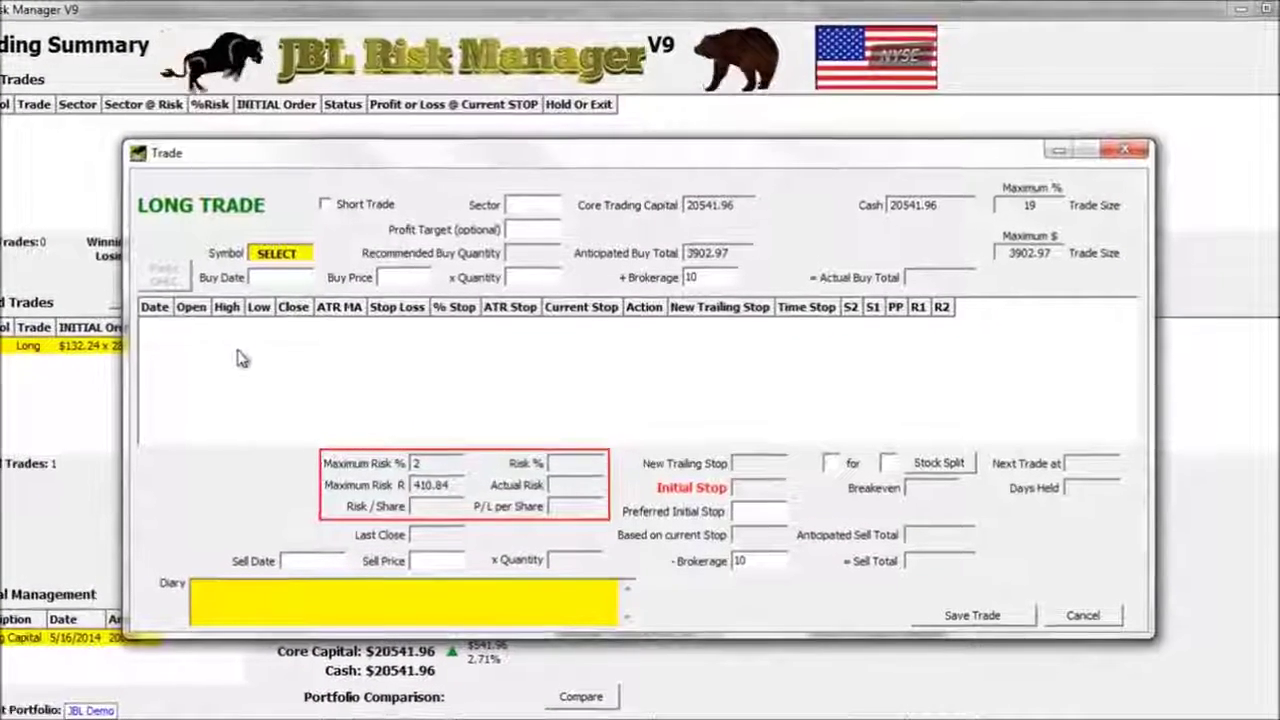
left_click(325, 204)
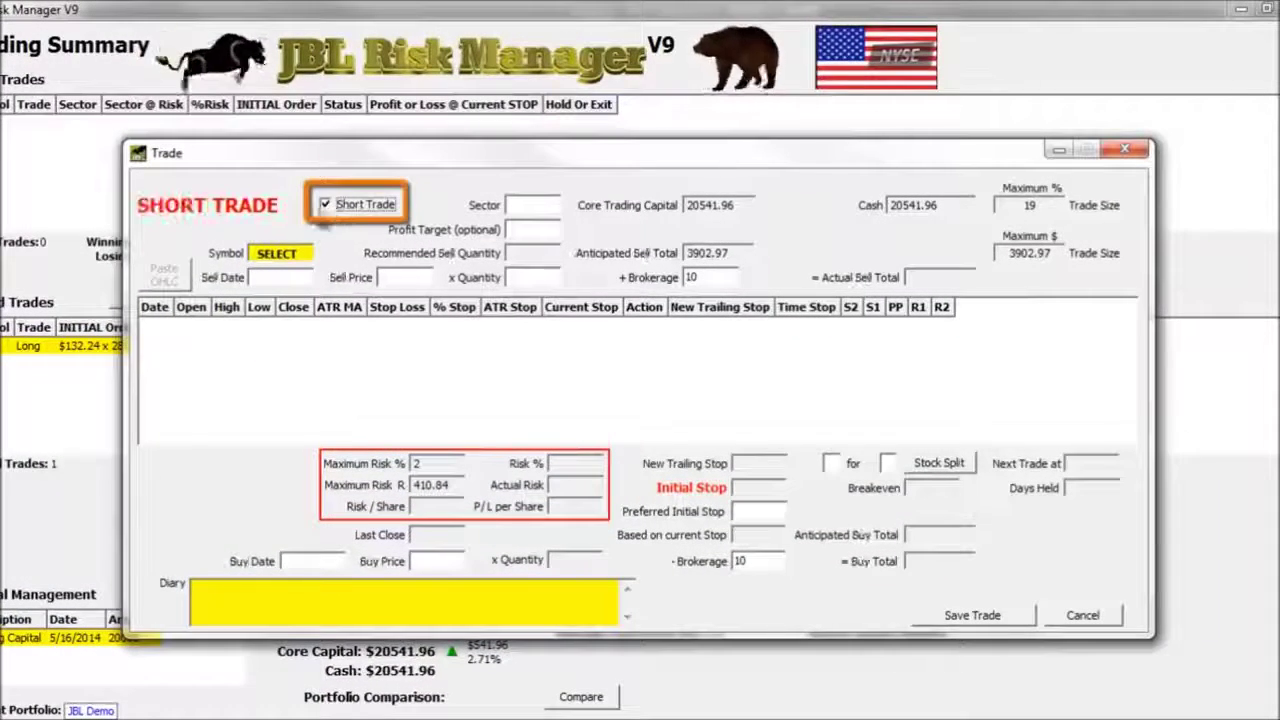
left_click(276, 254)
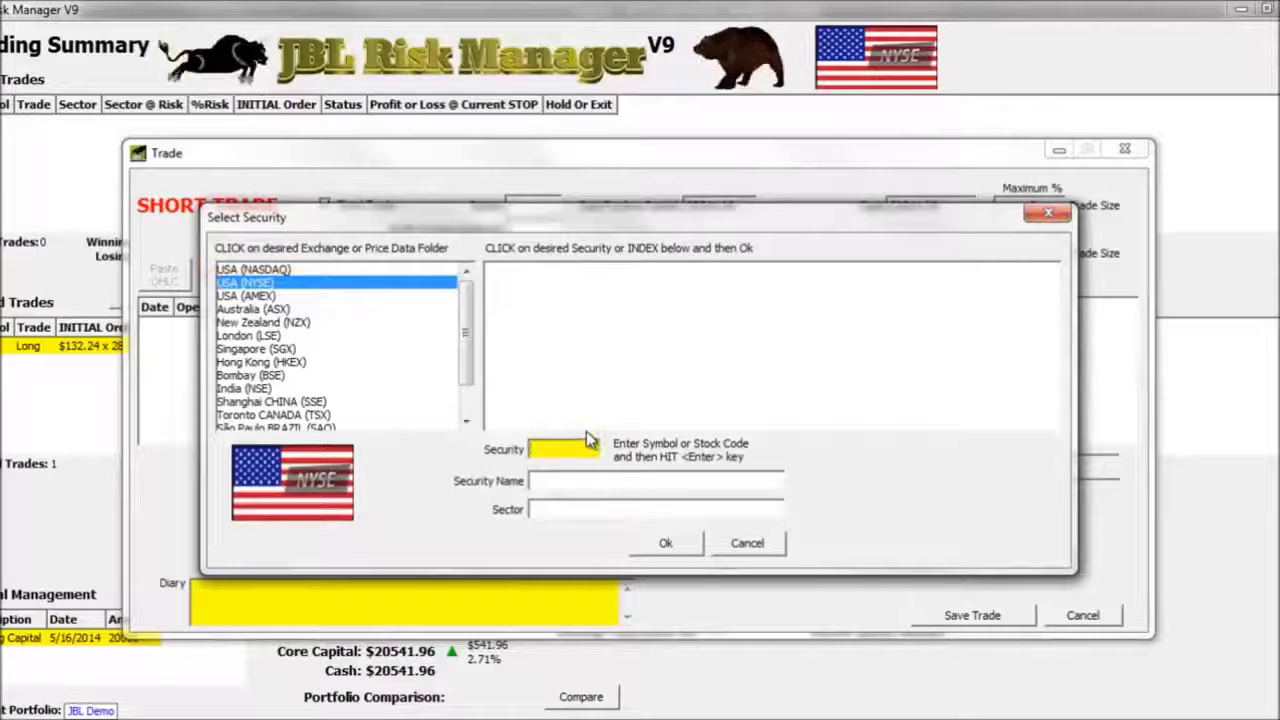
key("Return")
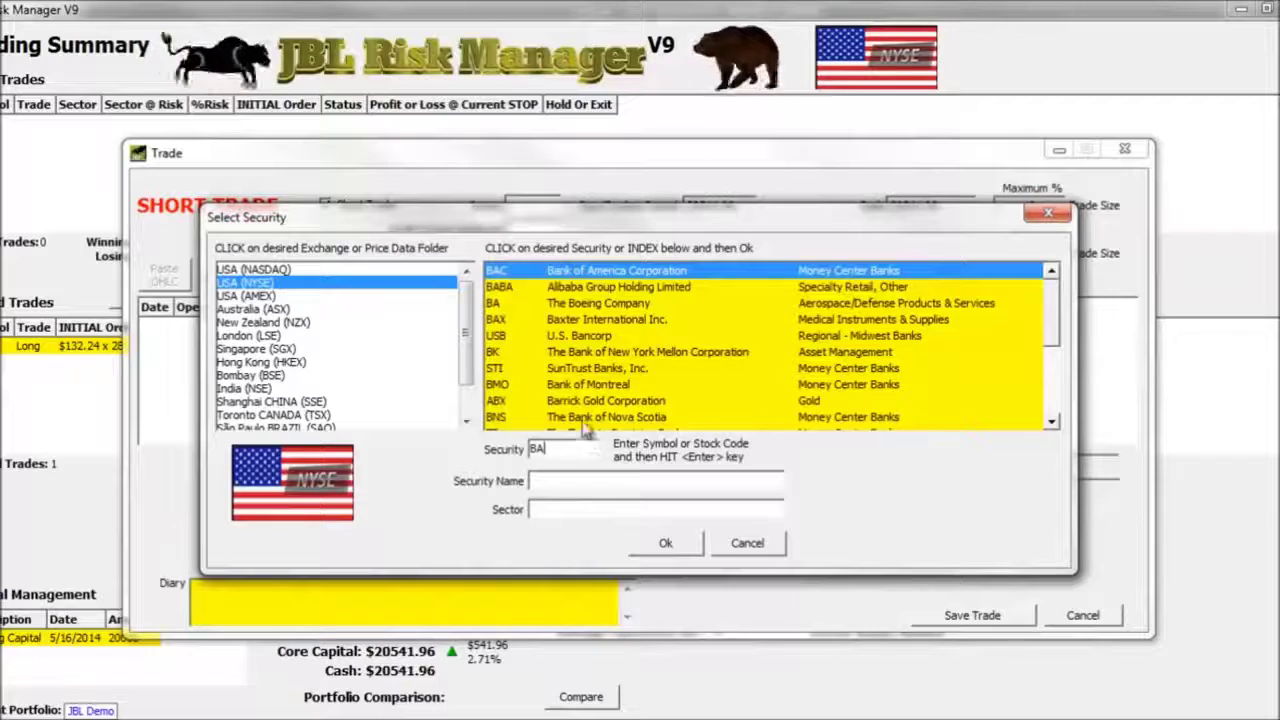
left_click(588, 306)
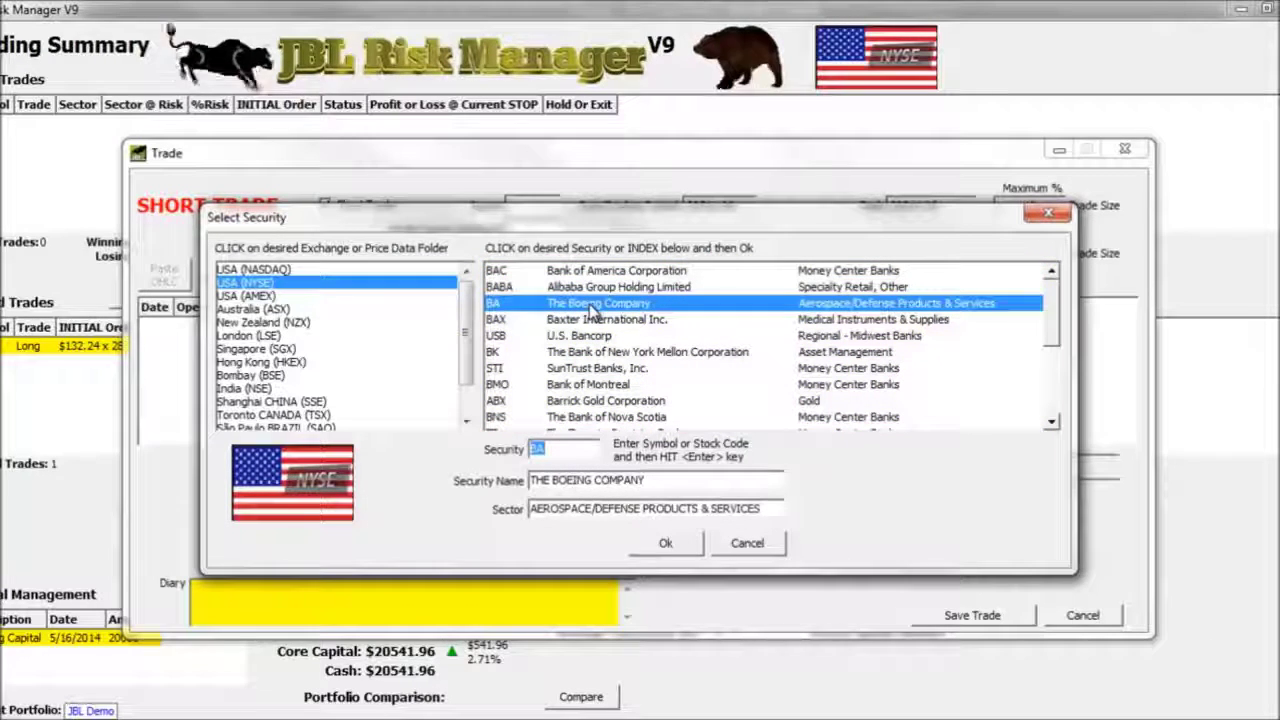
left_click(665, 543)
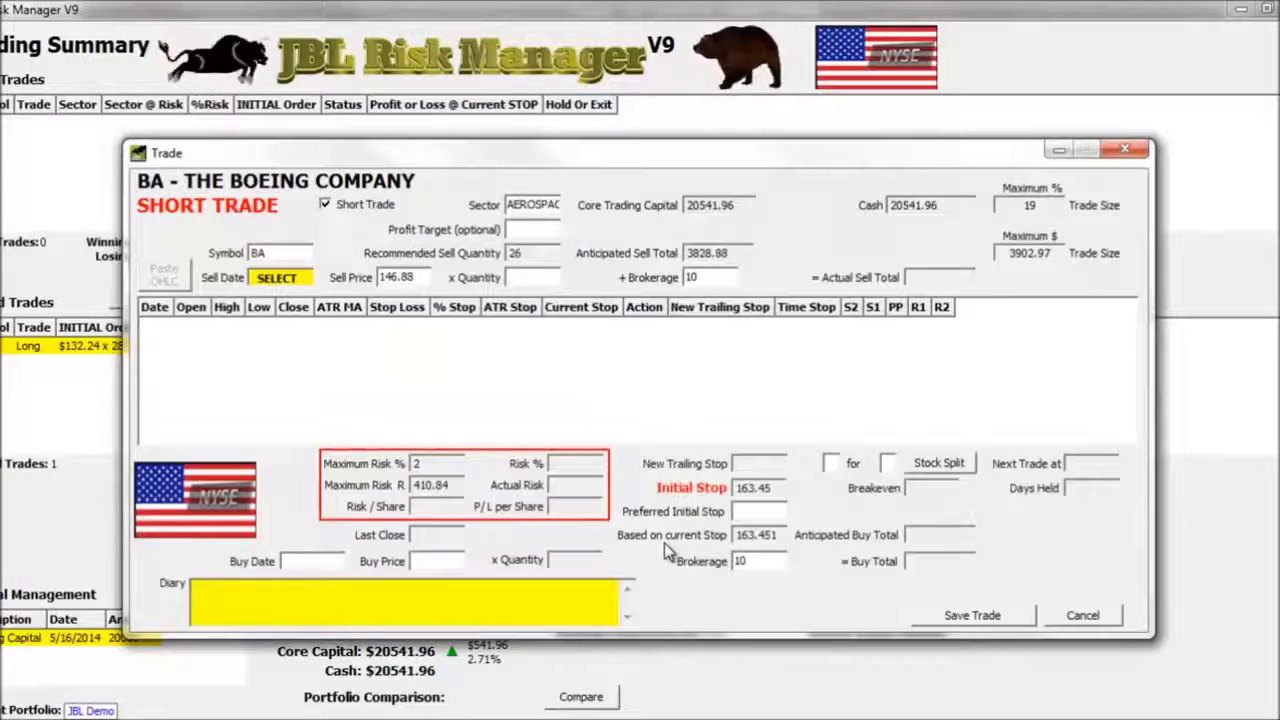
Set the short trade's sell date to 10/2/2014
left_click(278, 278)
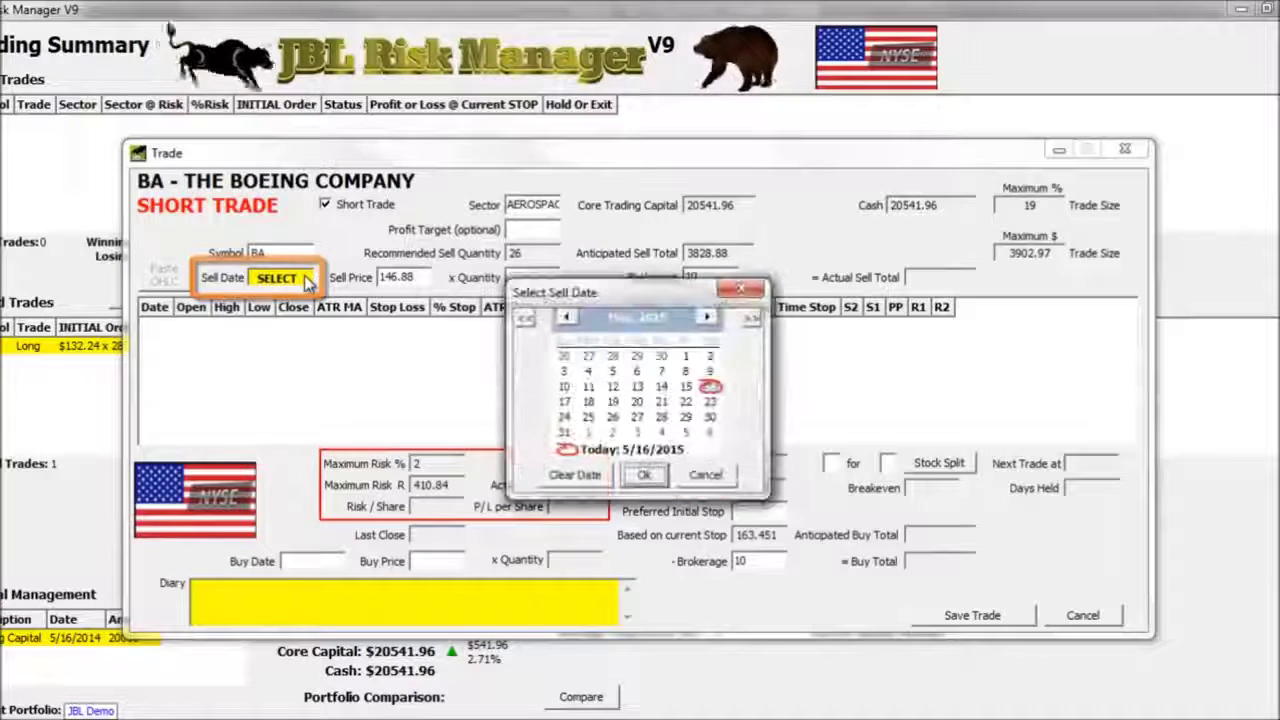
left_click(566, 317)
left_click(566, 317)
left_click(566, 317)
left_click(566, 317)
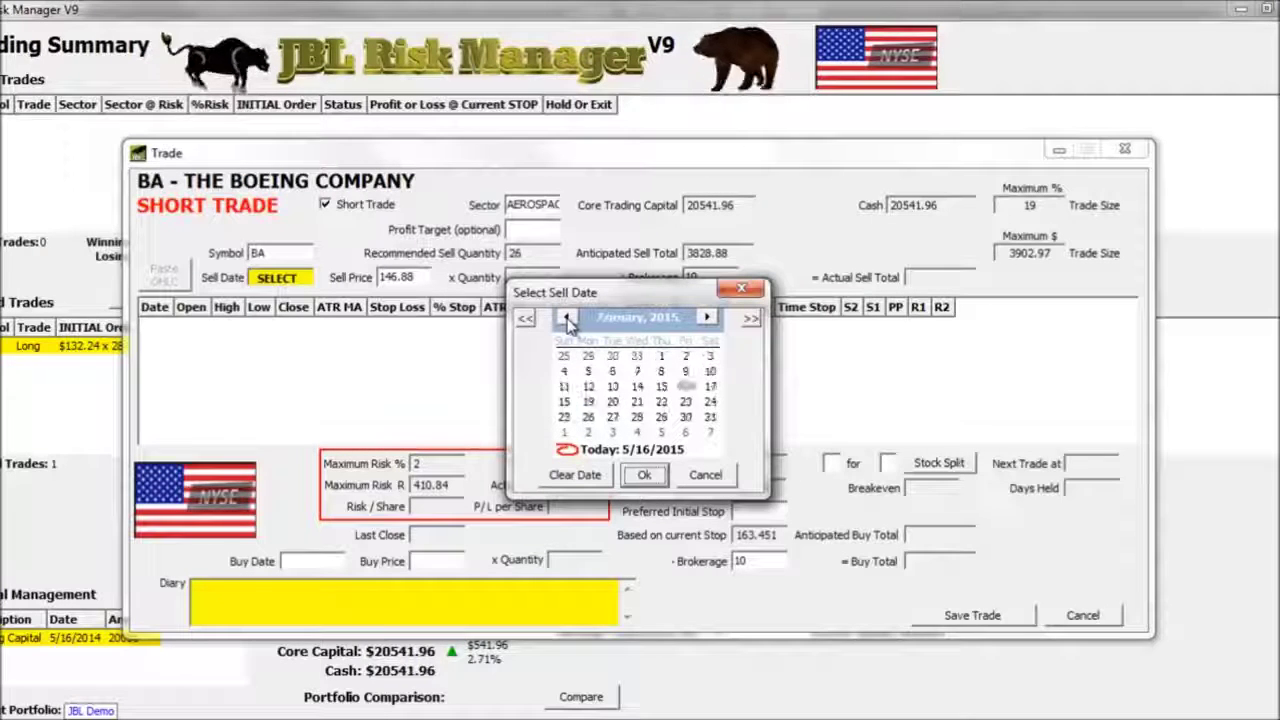
left_click(566, 317)
left_click(566, 317)
left_click(566, 317)
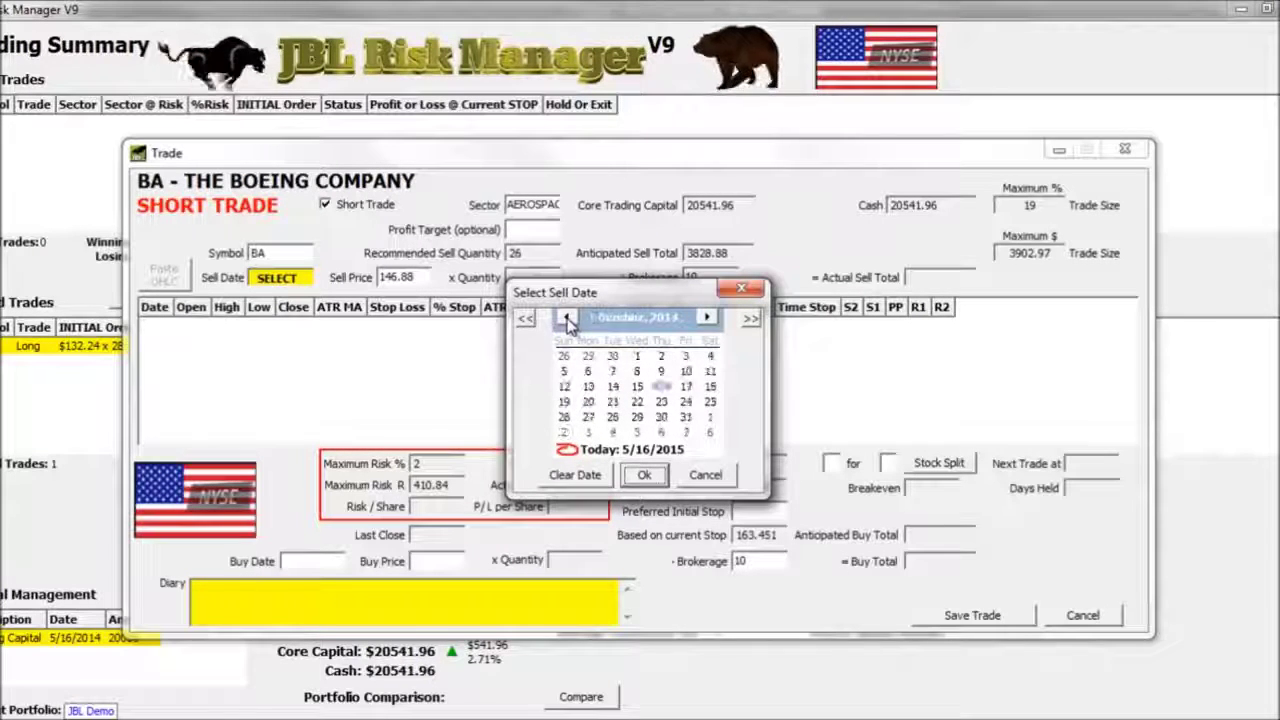
left_click(661, 356)
left_click(645, 477)
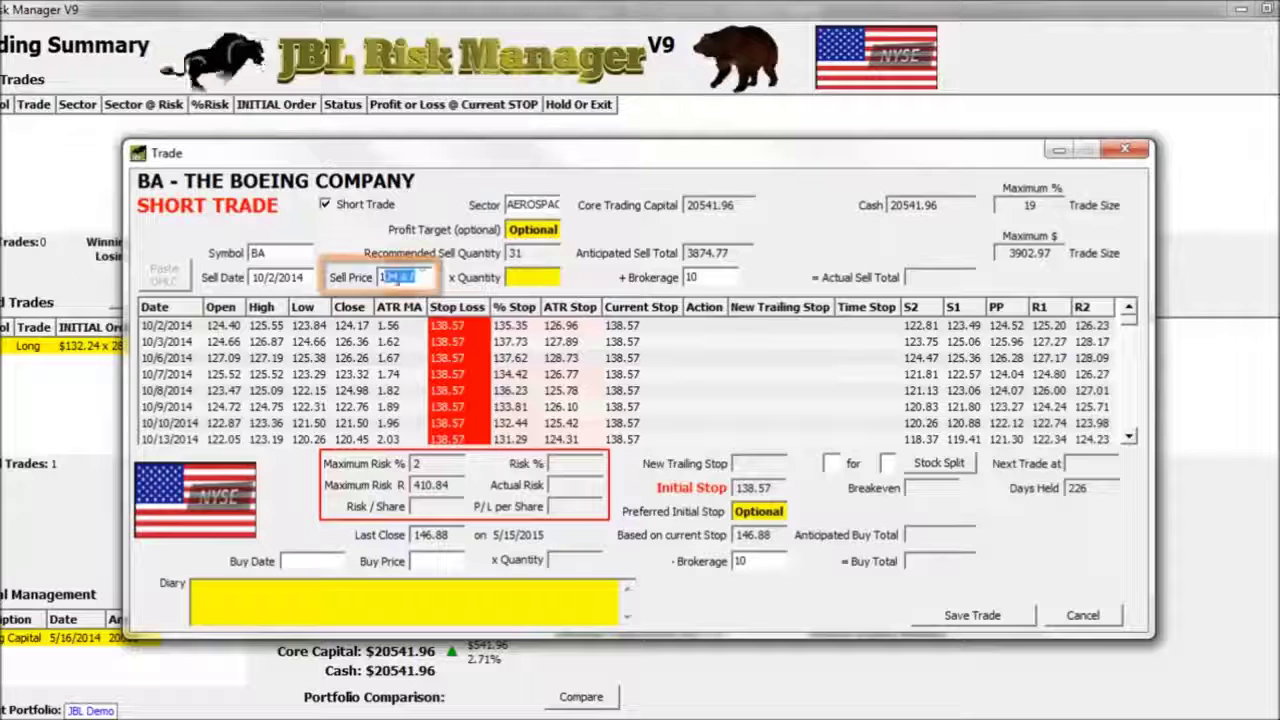
Set the short trade's sell price to 124.40 and its quantity to 31
type("124.40")
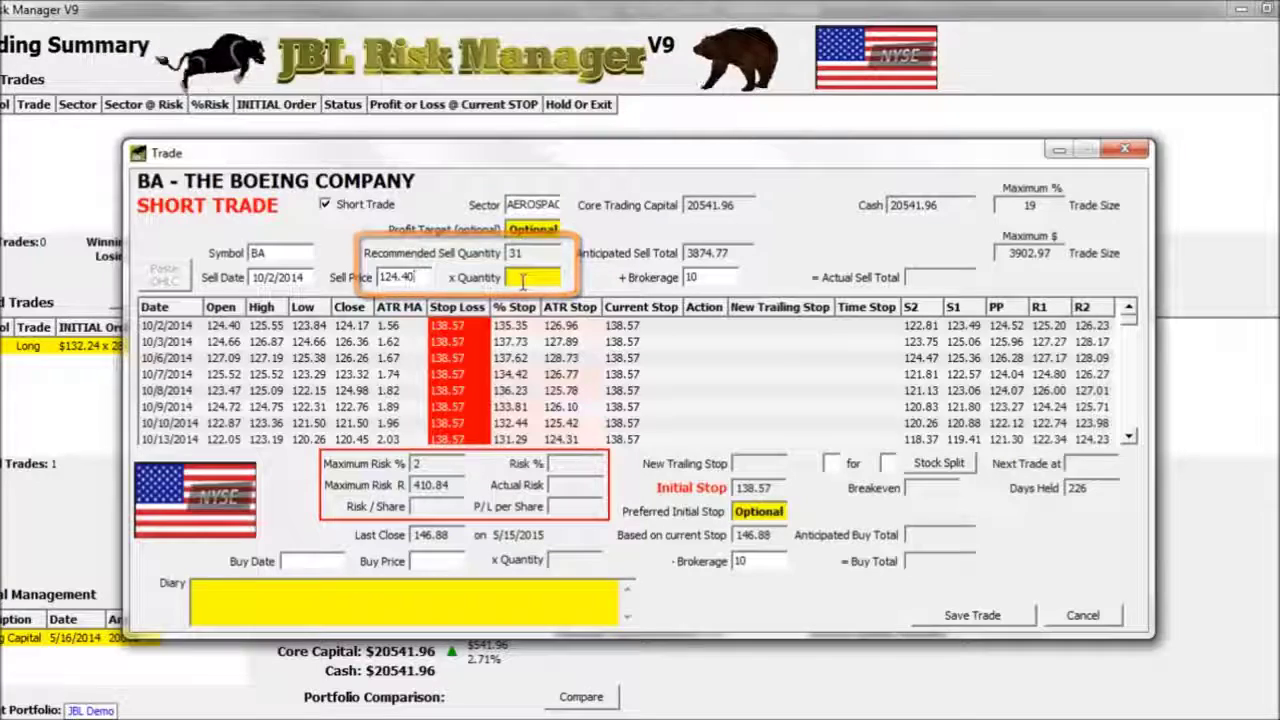
left_click(524, 279)
type("31")
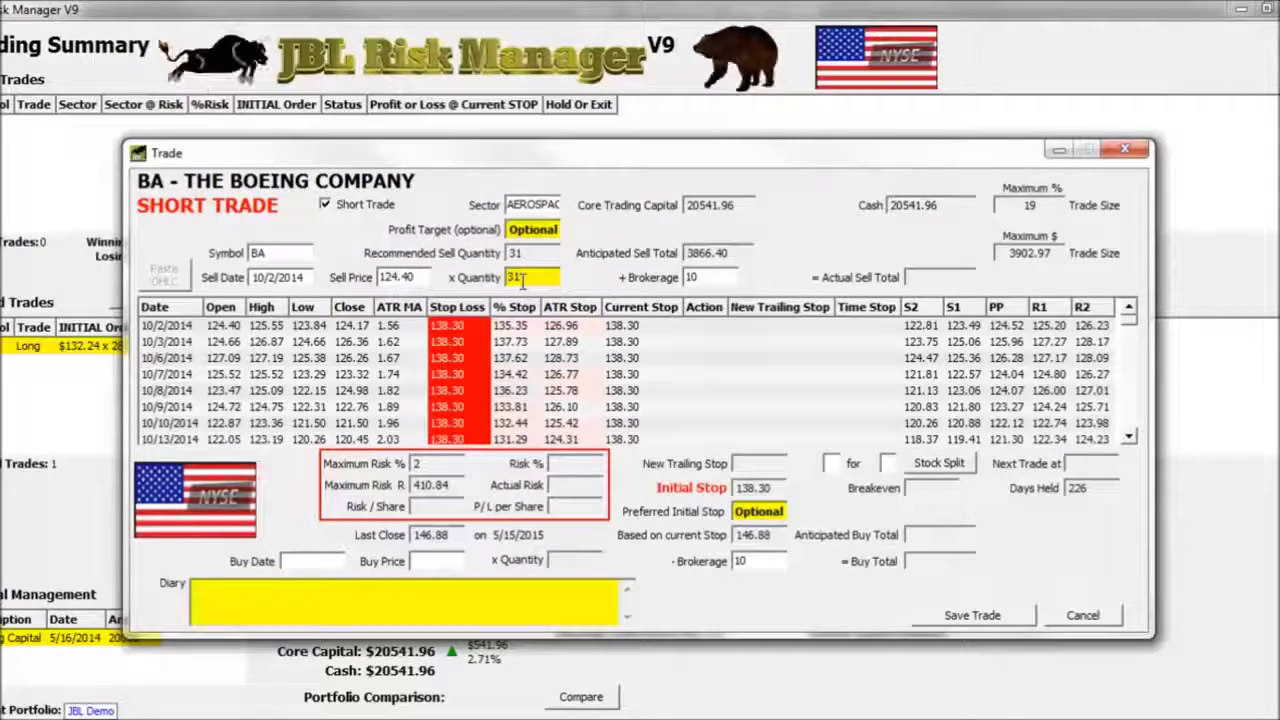
key("Return")
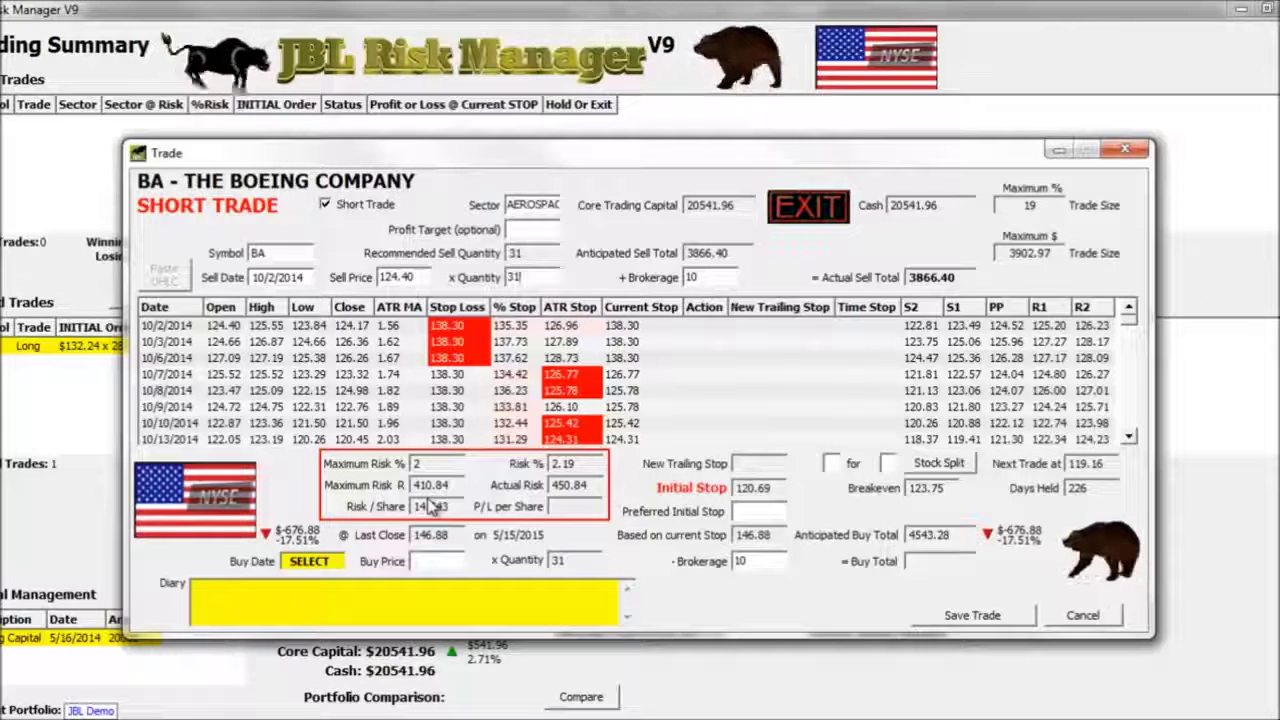
Add the diary note "Selling BA short based on an RMO sell signal" and save the short trade
left_click(249, 598)
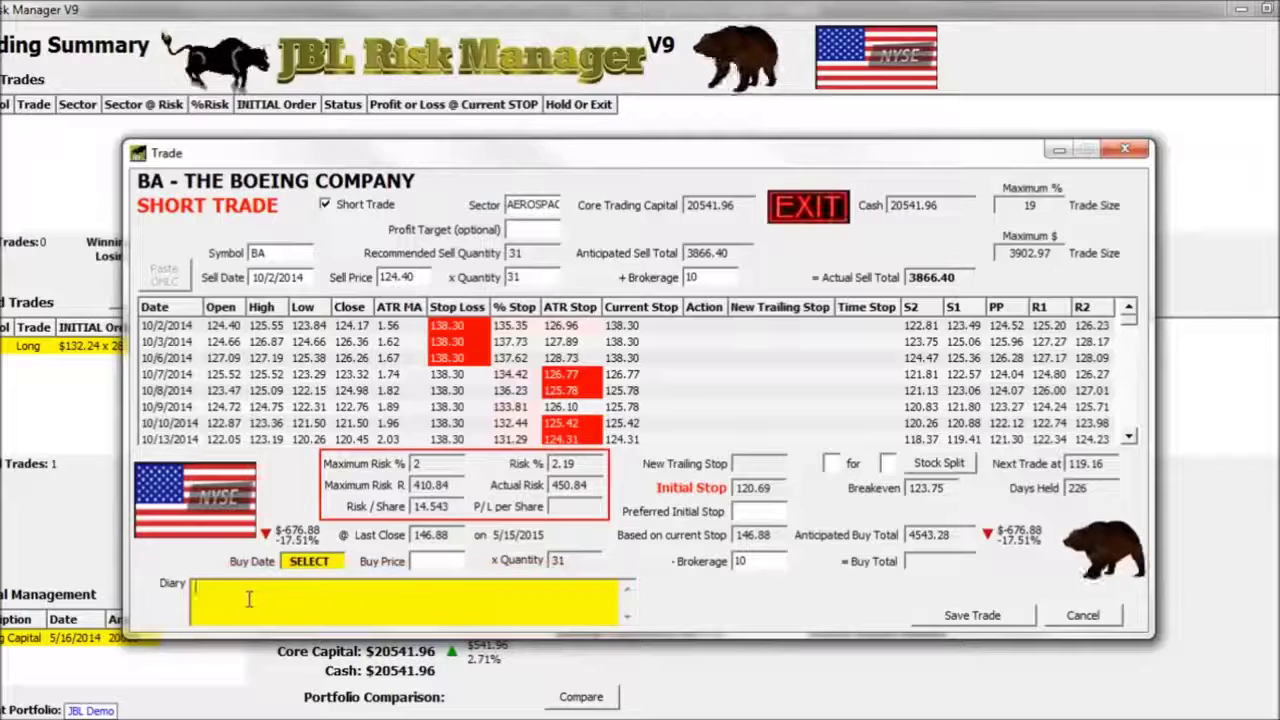
type("Sellin")
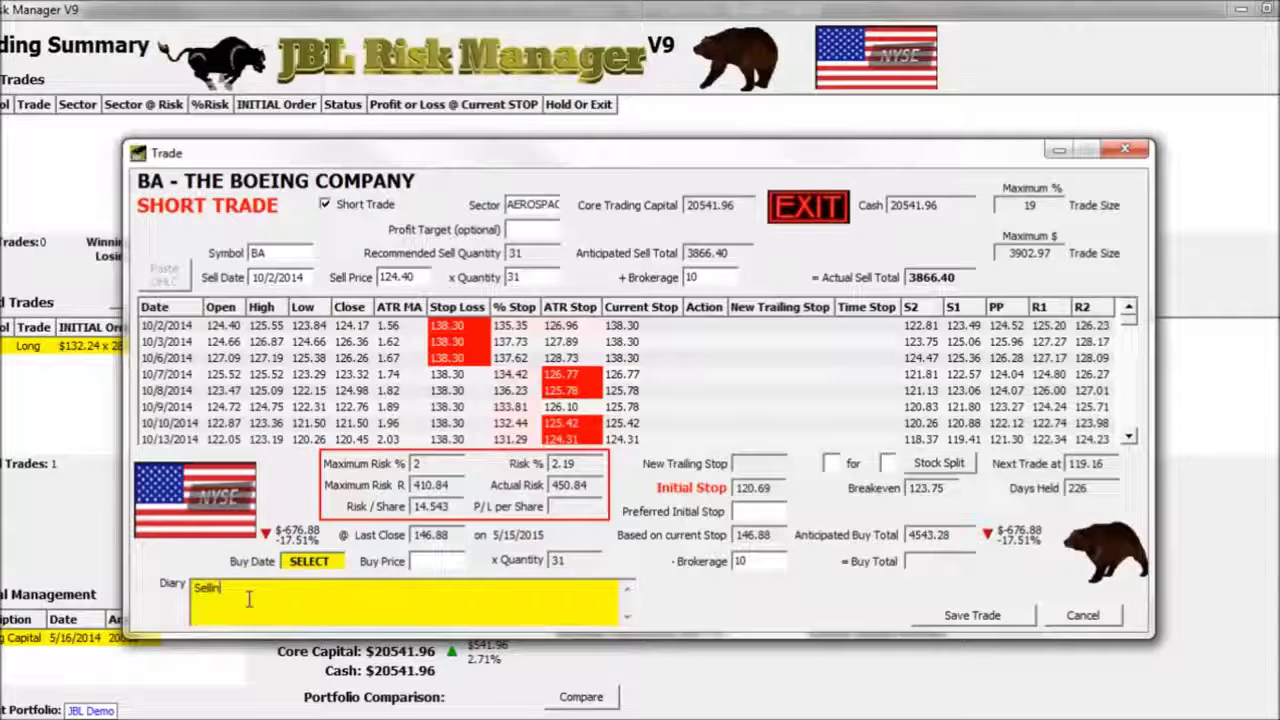
type("g BA short based on an ")
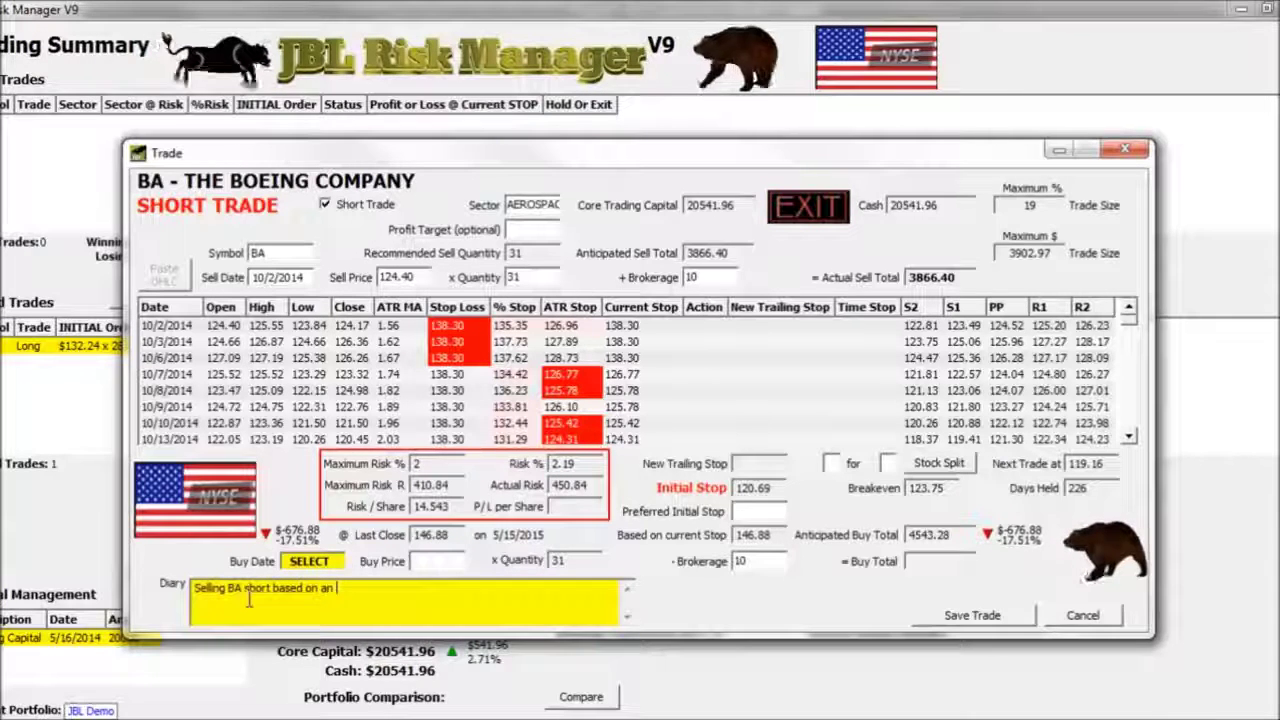
type("RMO sell")
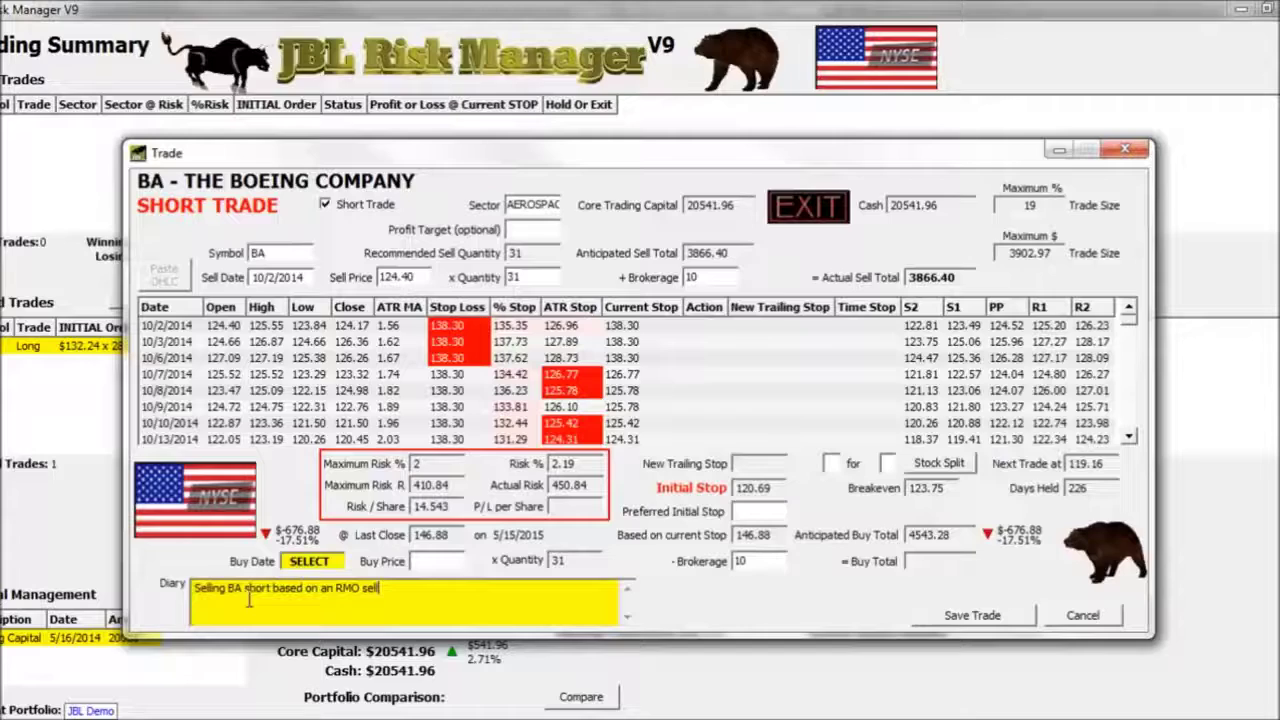
type(" signal")
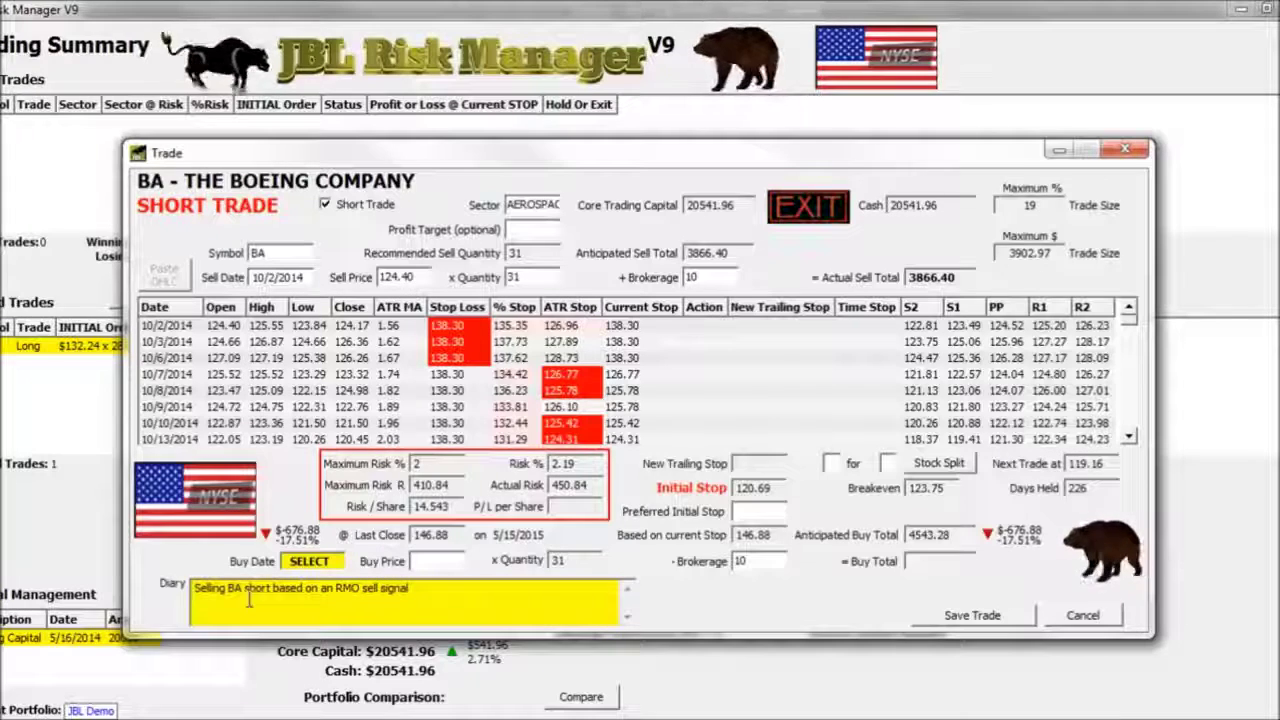
left_click(957, 616)
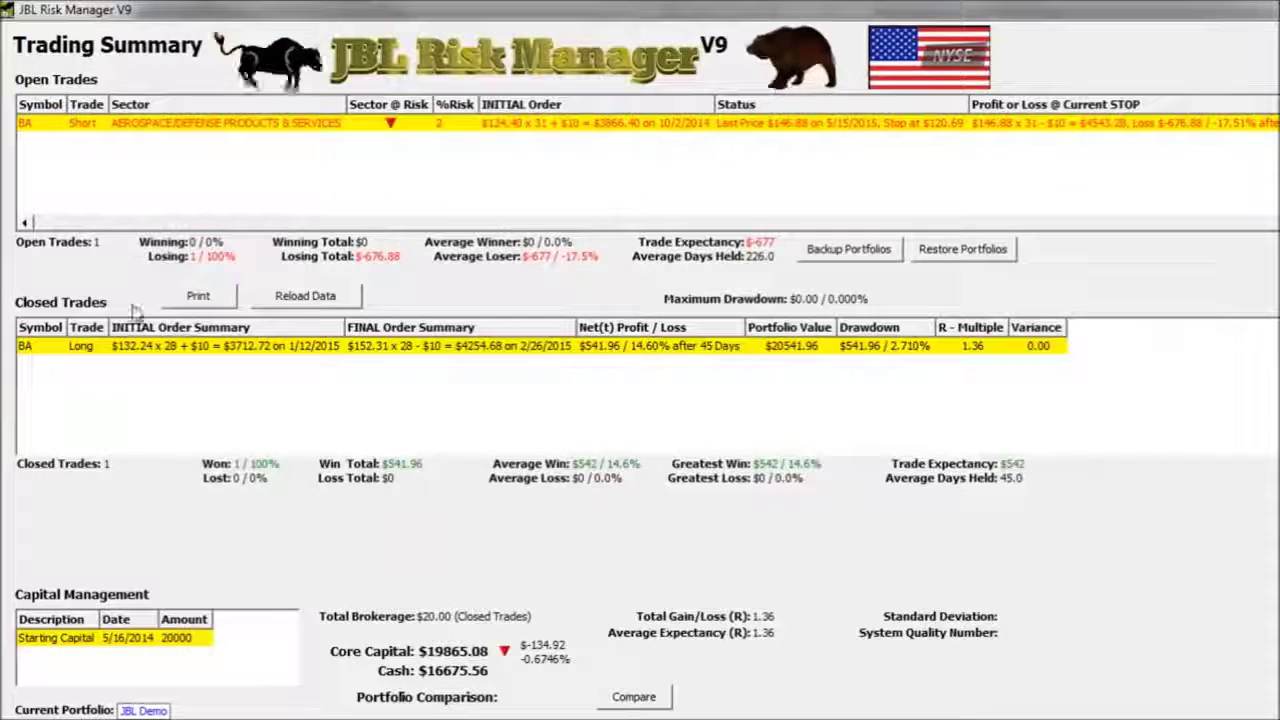
Reopen the open Boeing short trade and examine its daily stop values and exit actions from 10/2/2014 through 10/22/2014
double_click(296, 133)
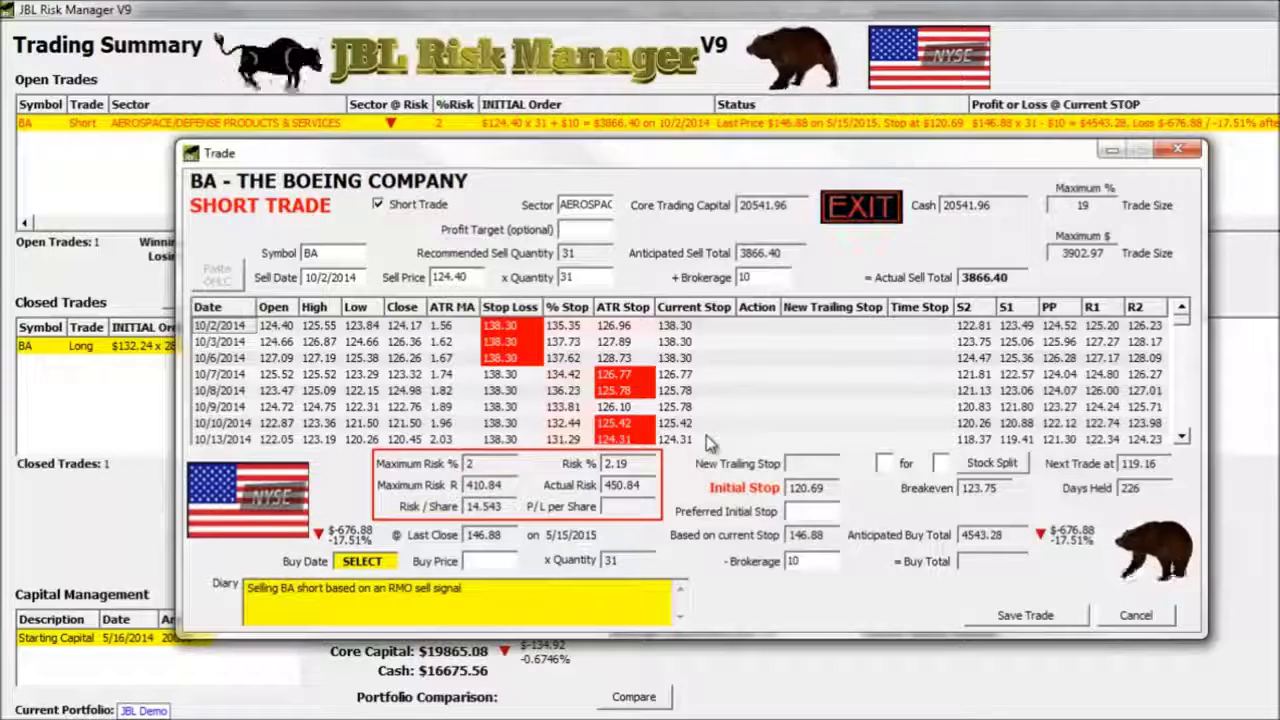
left_click(1181, 439)
left_click(1181, 439)
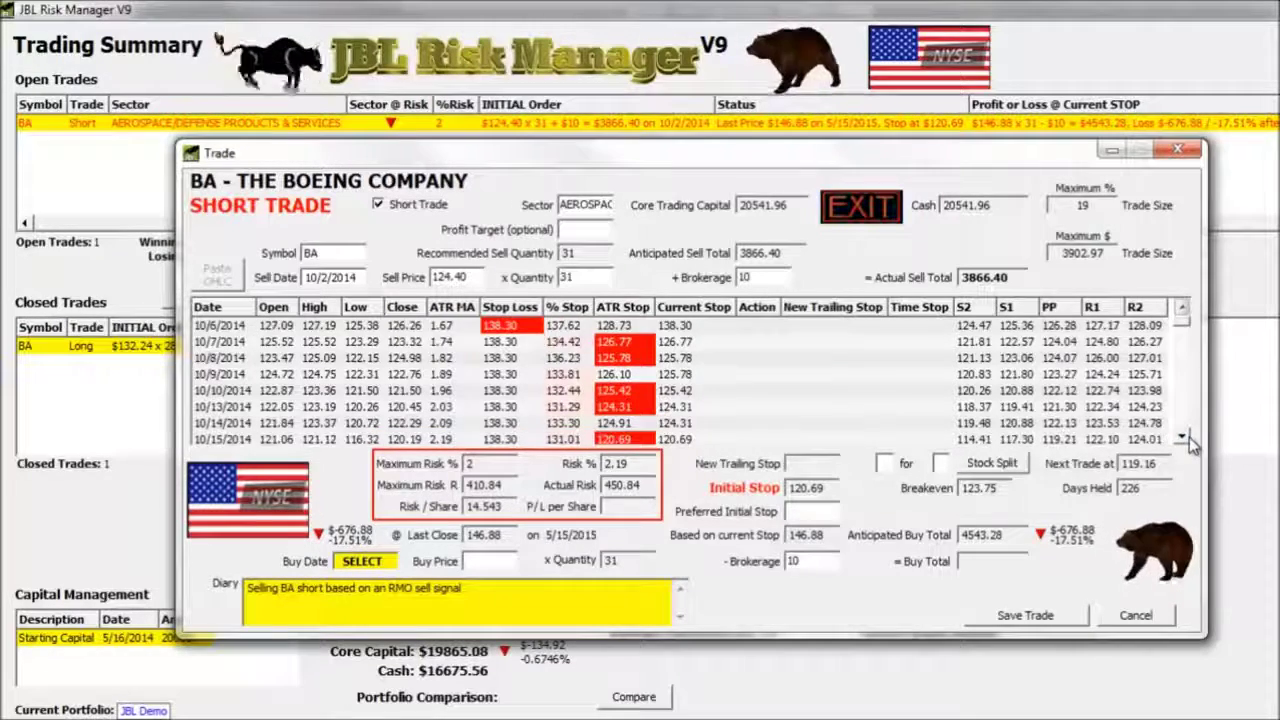
left_click(1181, 439)
left_click(1181, 439)
left_click(1182, 439)
left_click(1182, 439)
left_click(1189, 440)
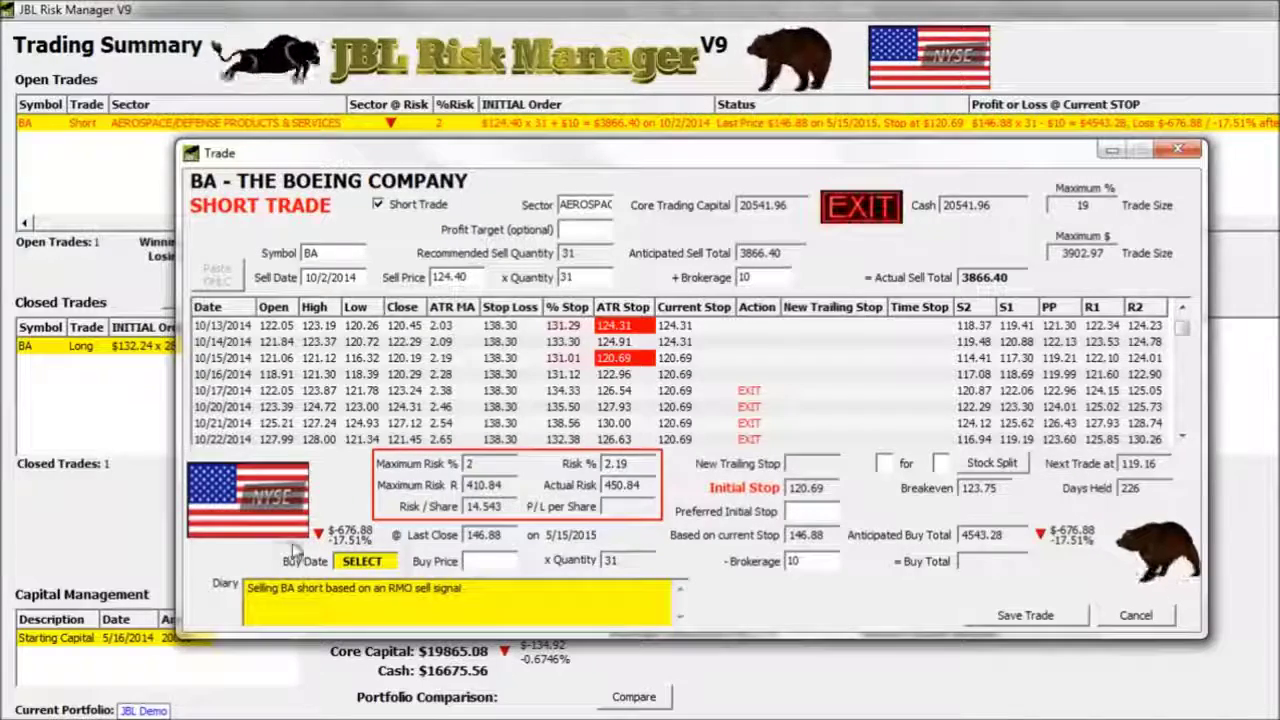
Set the Boeing short trade's buy date to 10/20/2014
left_click(380, 563)
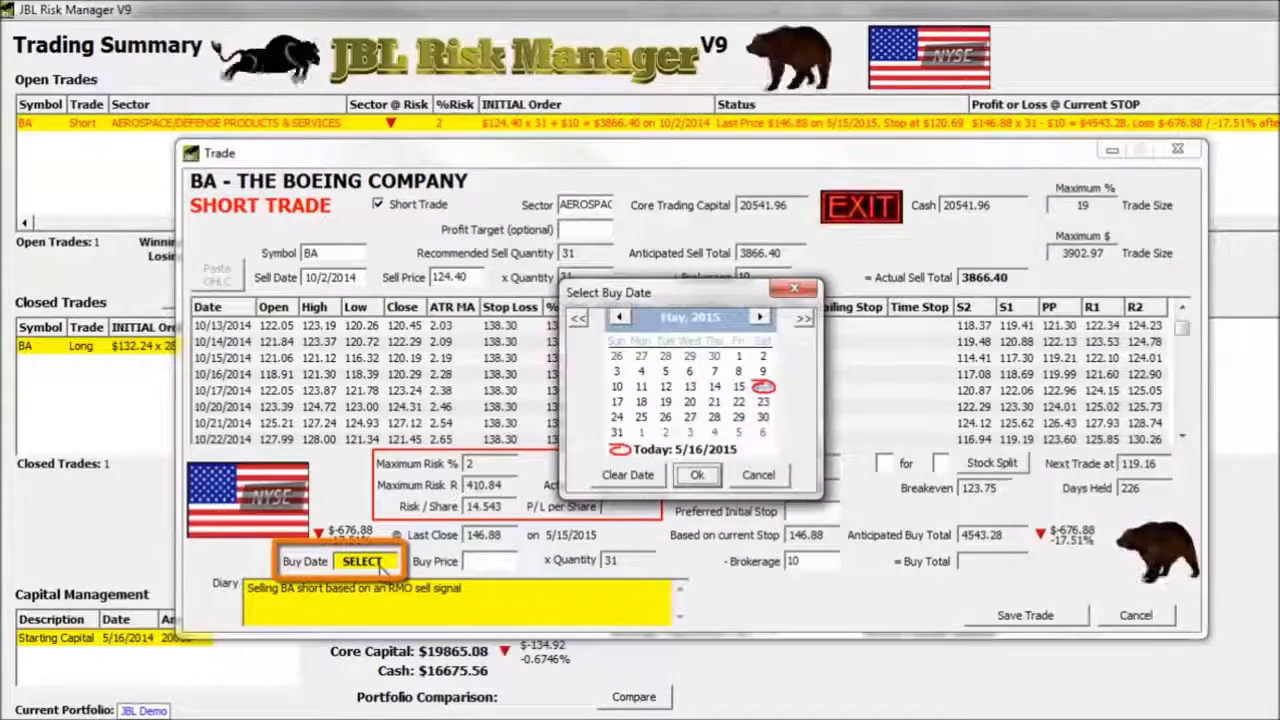
left_click(619, 318)
left_click(619, 318)
left_click(620, 318)
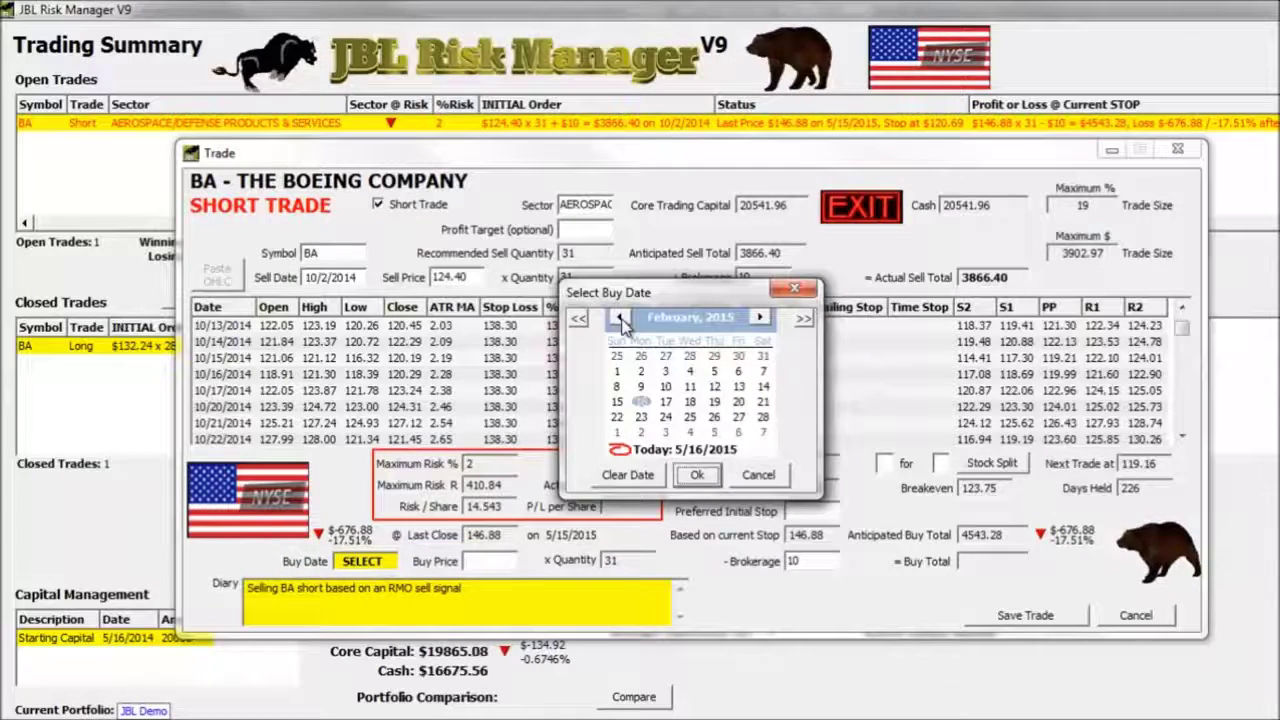
left_click(620, 318)
left_click(620, 318)
left_click(620, 318)
left_click(620, 318)
left_click(641, 401)
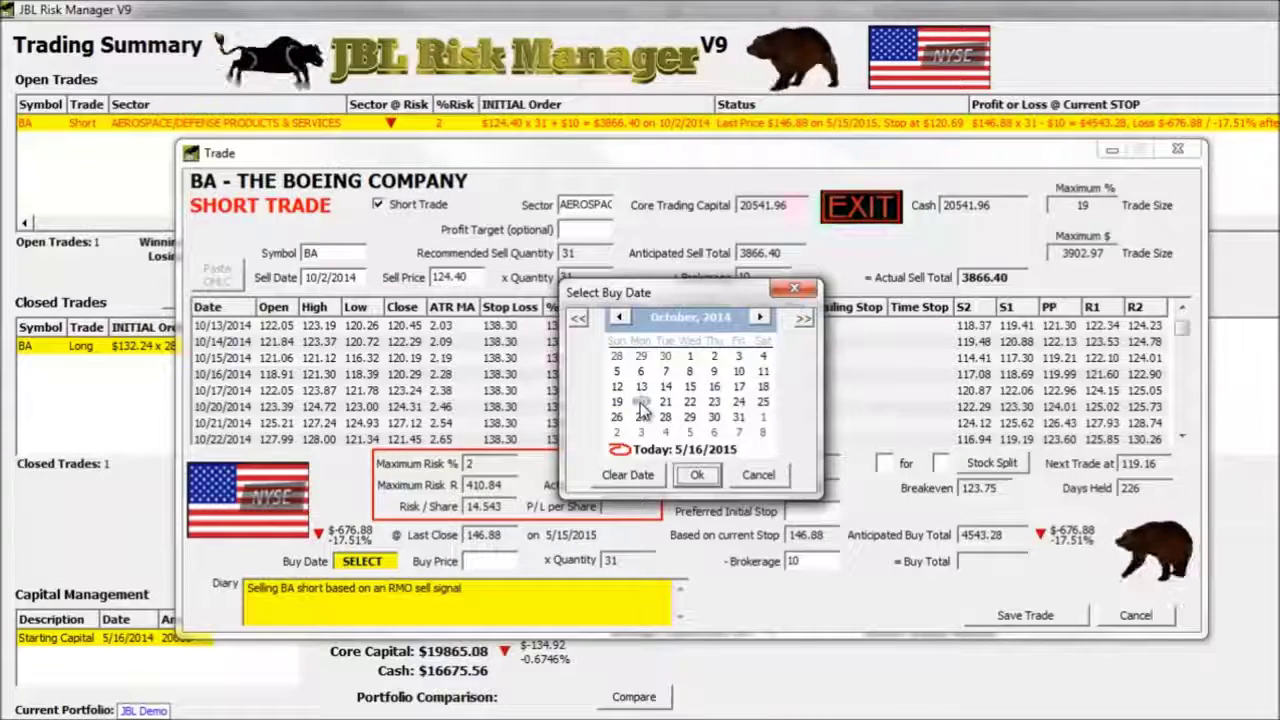
left_click(697, 477)
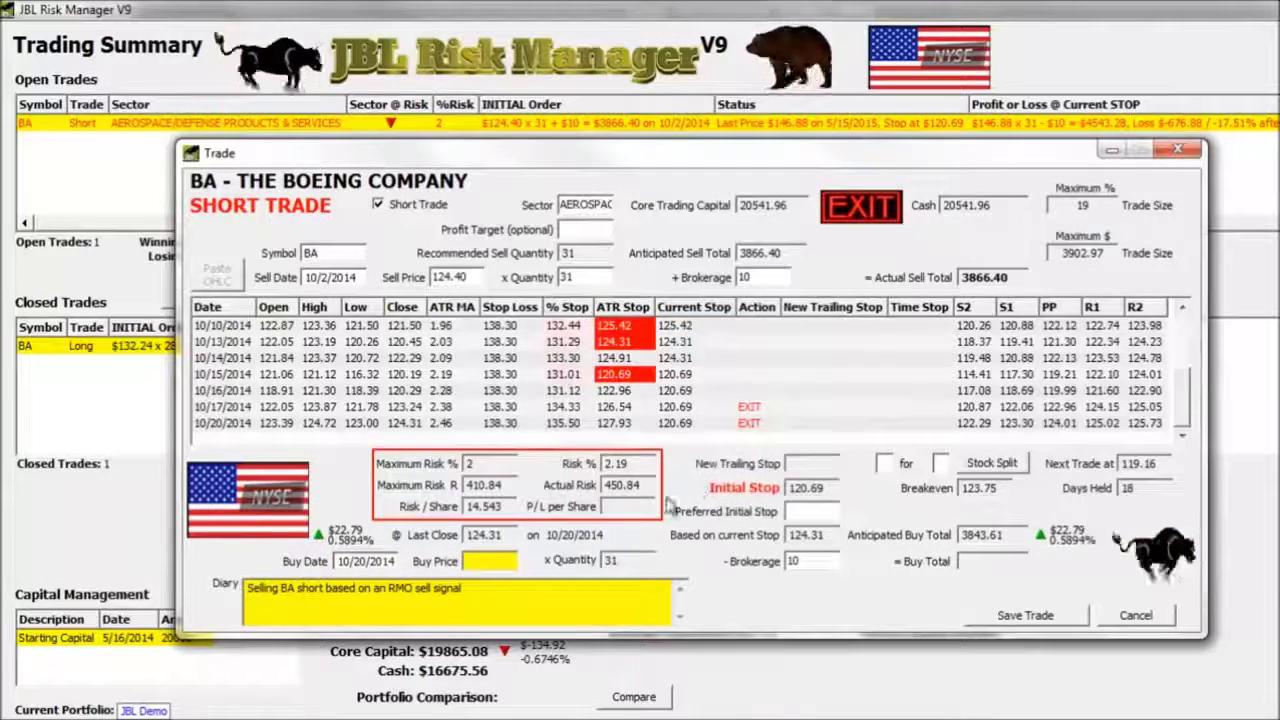
Set the buy price to 123.39 and save the closed Boeing short trade
left_click(490, 565)
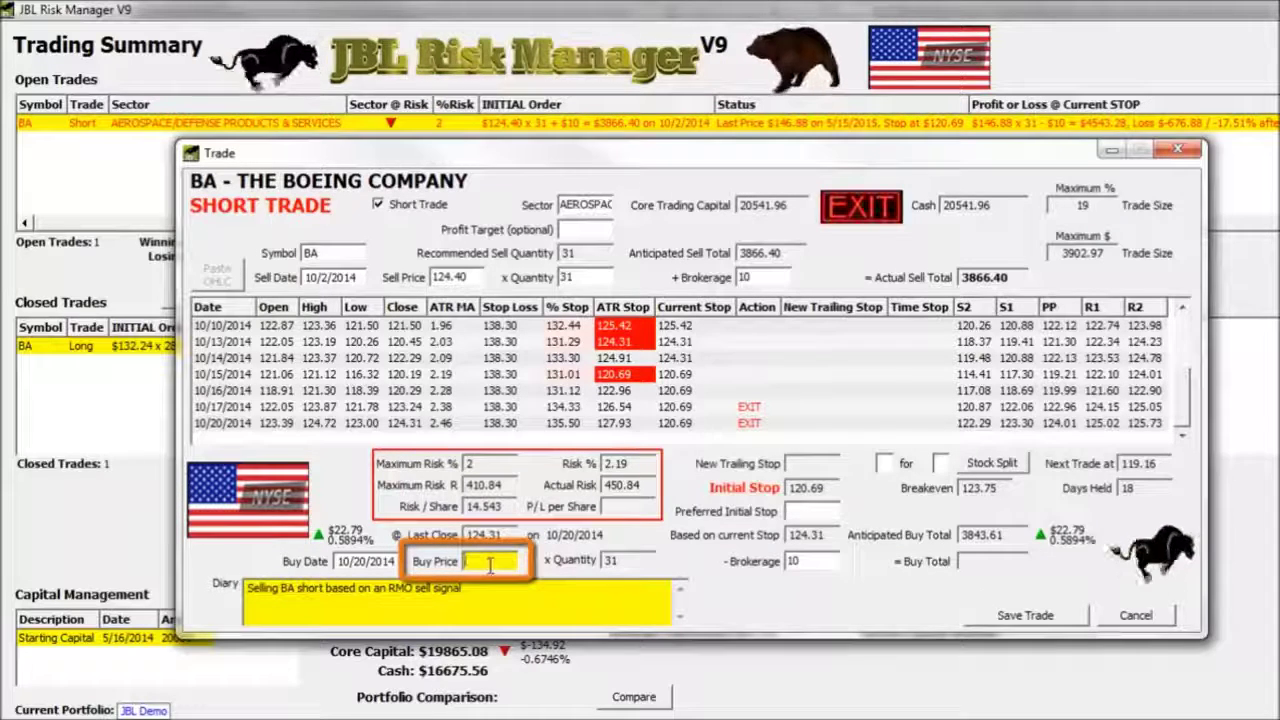
type("123.8")
type("6")
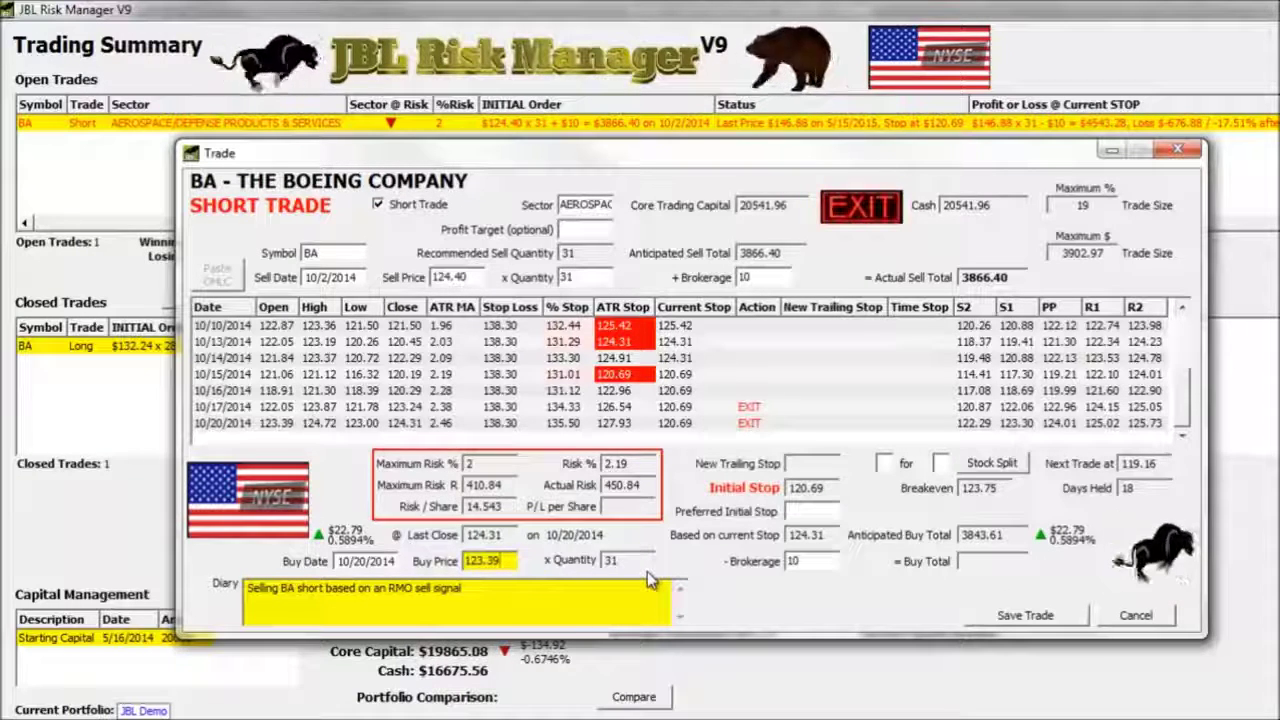
left_click(1006, 617)
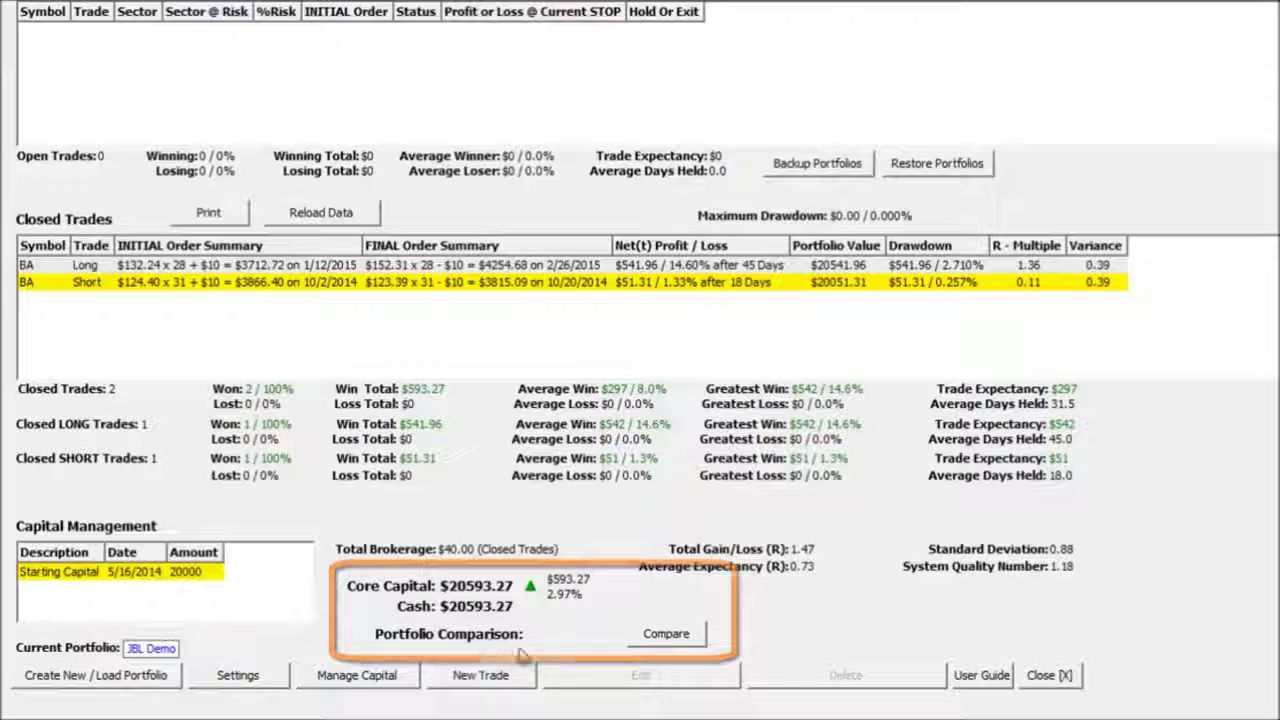
Compare the portfolio with the S&P 500 index, choosing the security GSPC on the USA (NYSE) exchange
left_click(695, 640)
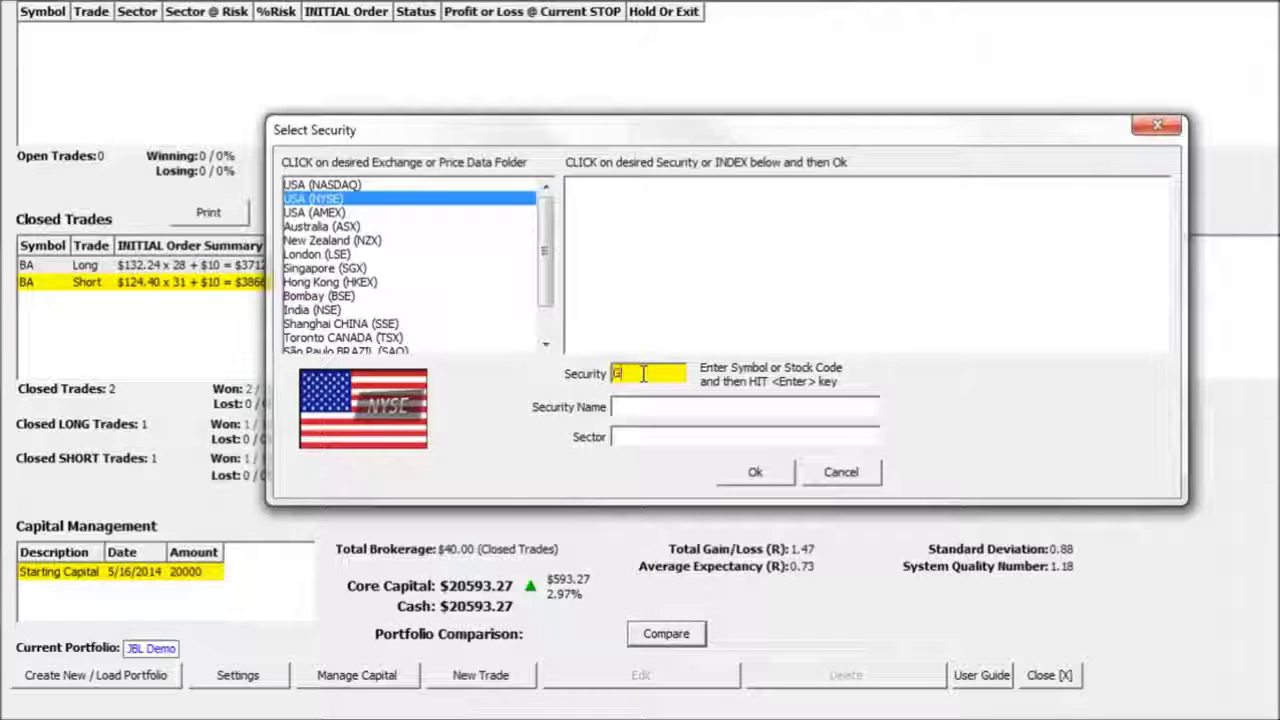
type("PC")
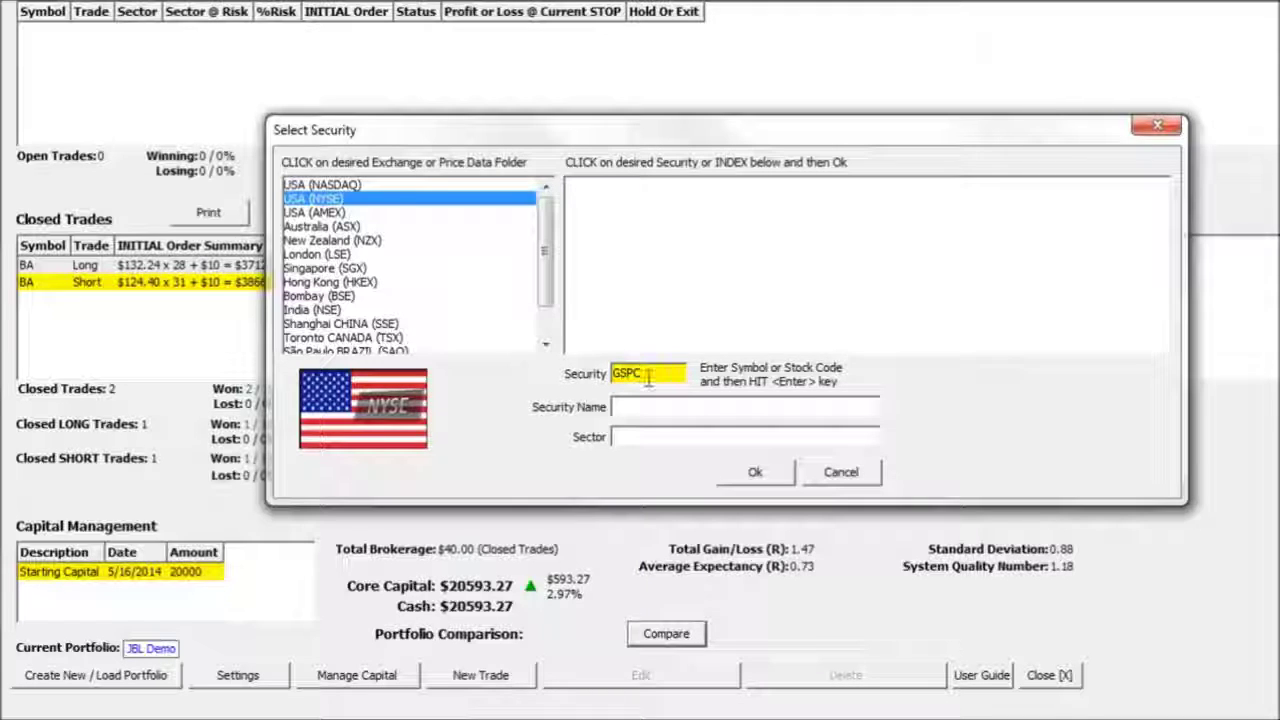
key("Return")
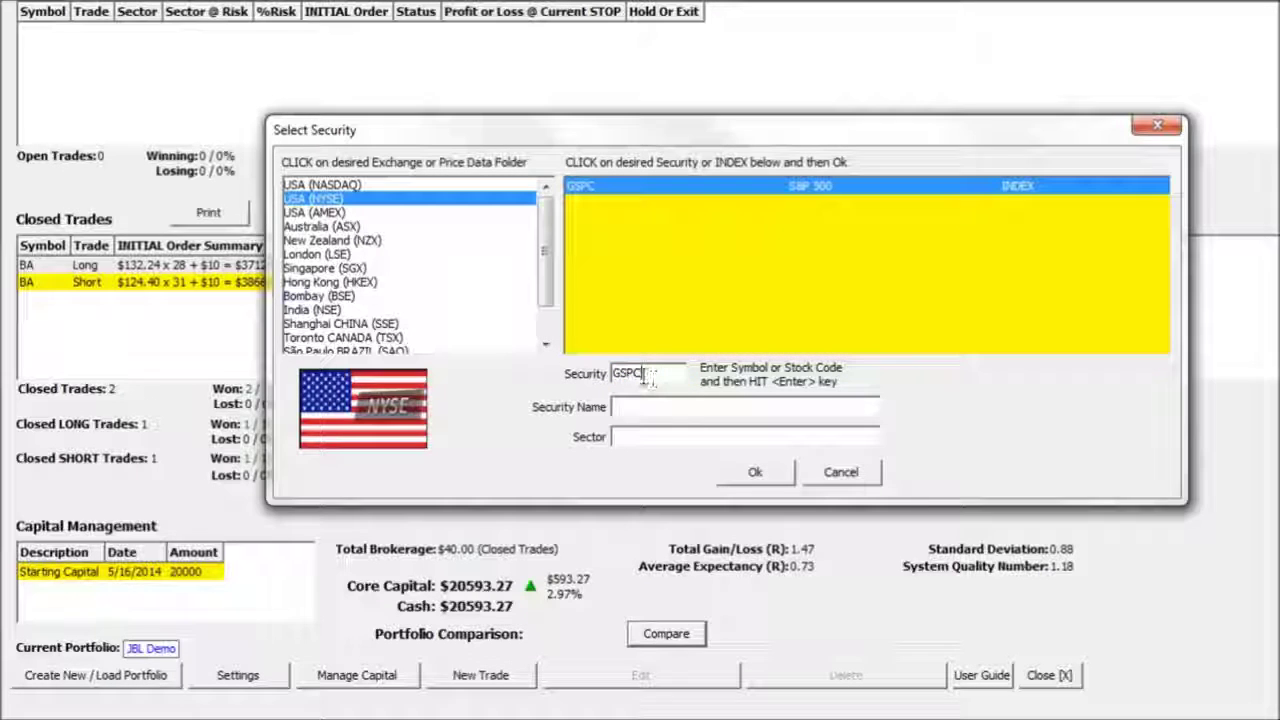
left_click(615, 189)
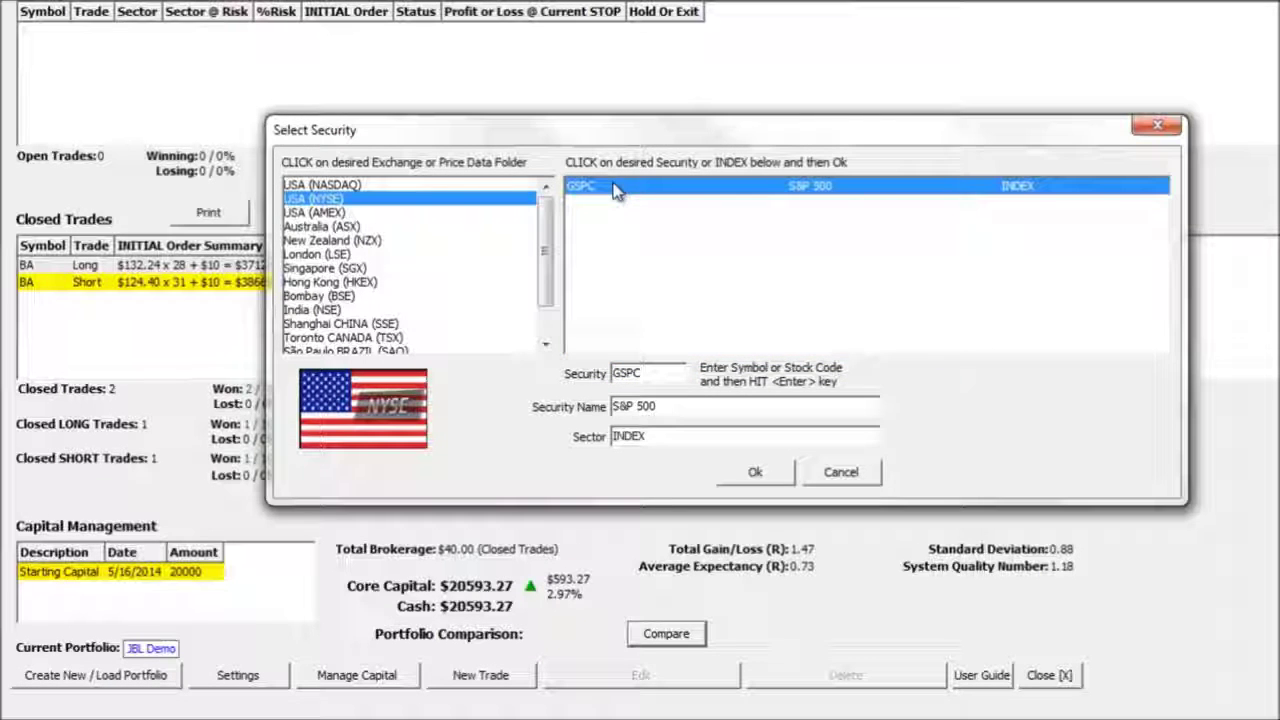
left_click(760, 474)
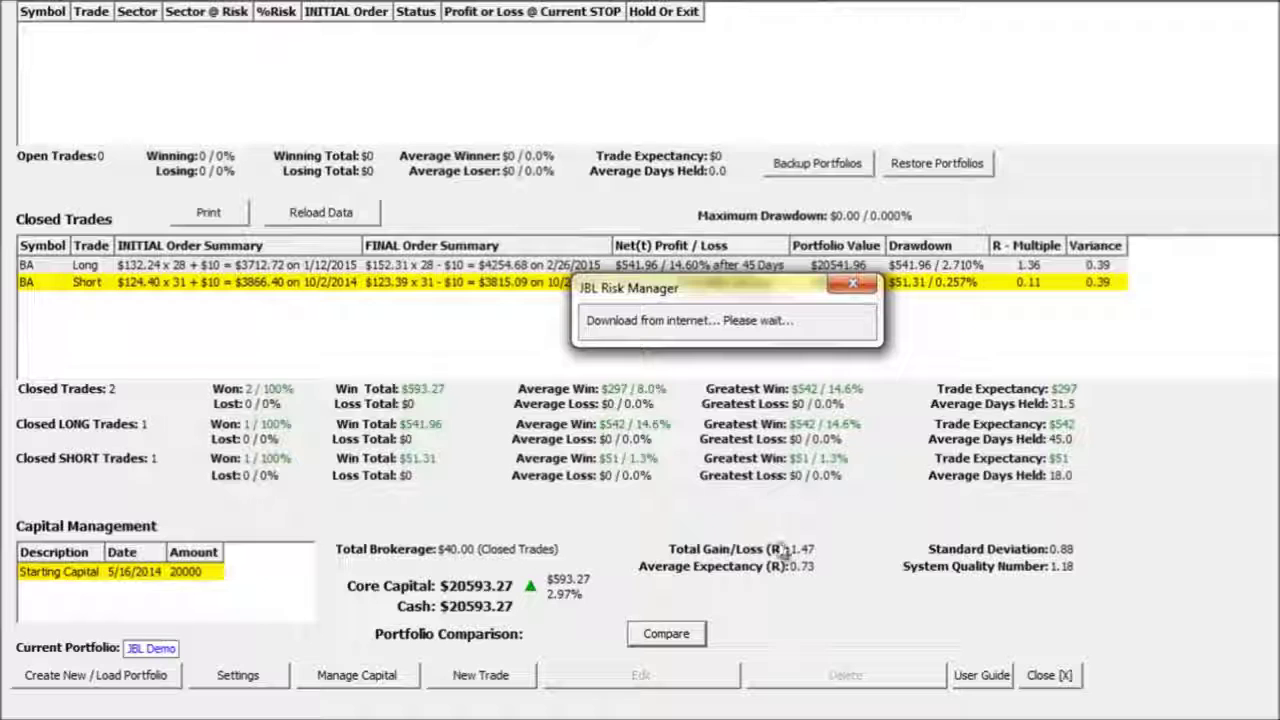